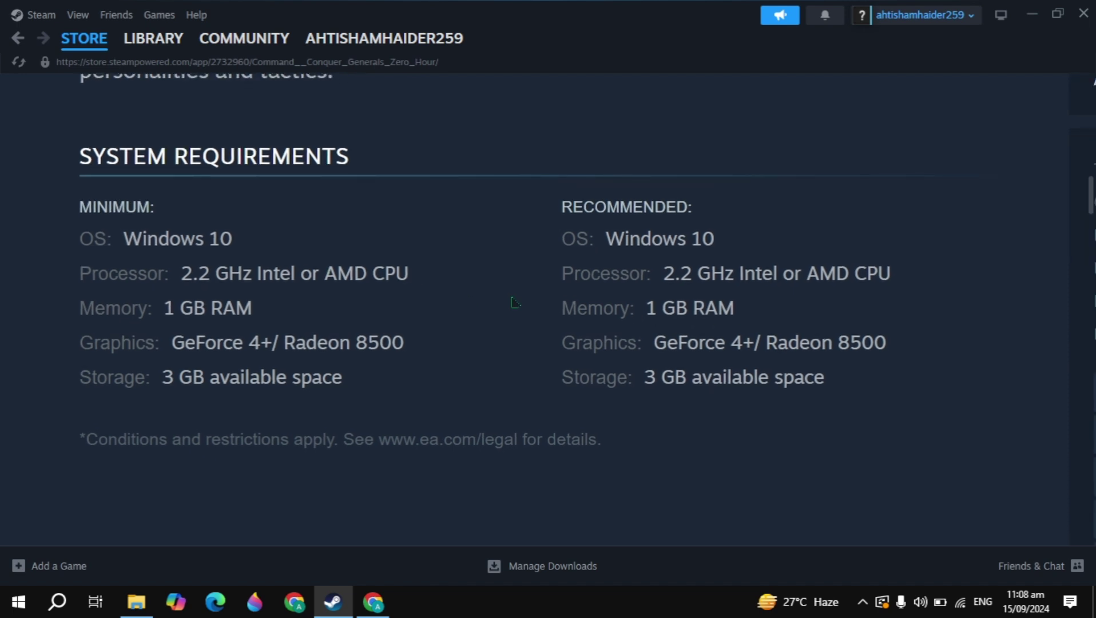
Minimise Steam, check the Windows Update page for pending updates, and close Settings.
{"action": "left_click", "coordinate": [1032, 14]}
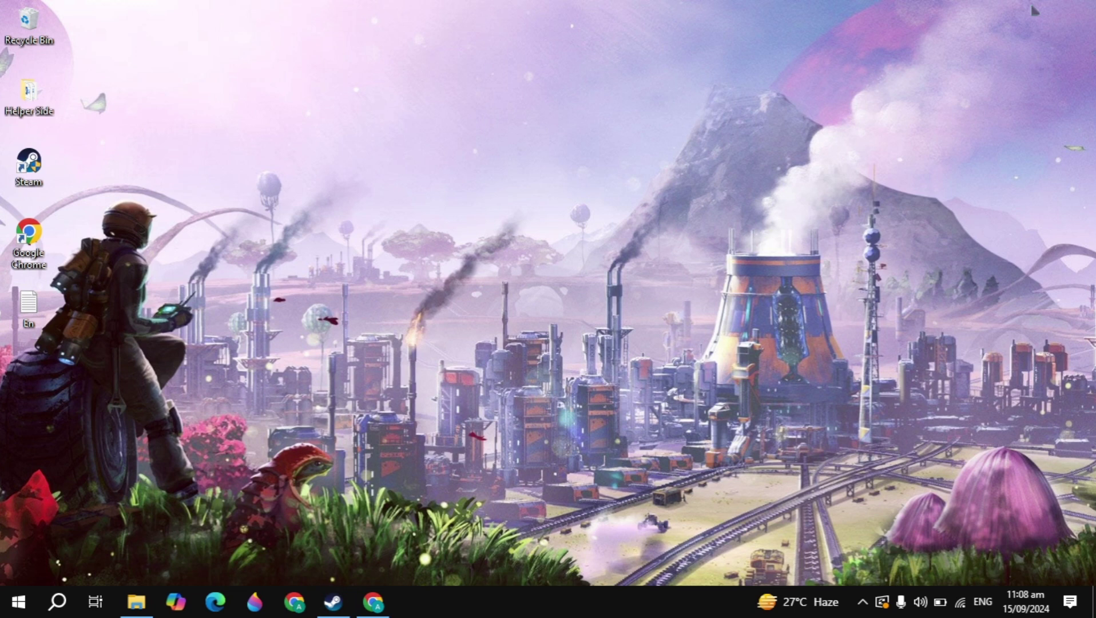
{"action": "left_click", "coordinate": [57, 600]}
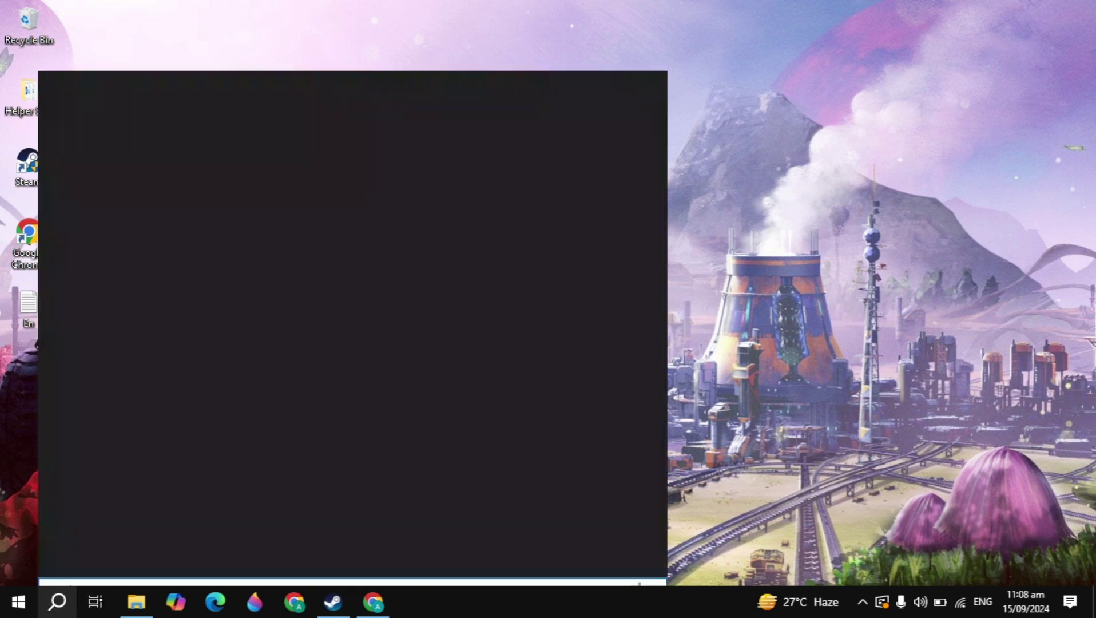
{"action": "type", "text": "UPDAT"}
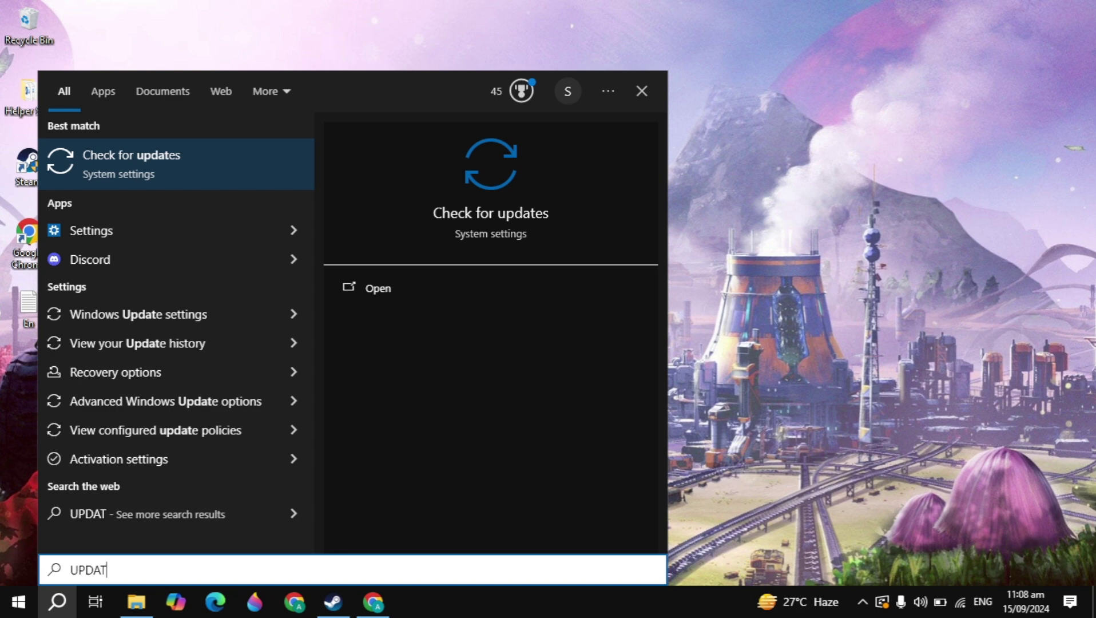
{"action": "key", "text": "Return"}
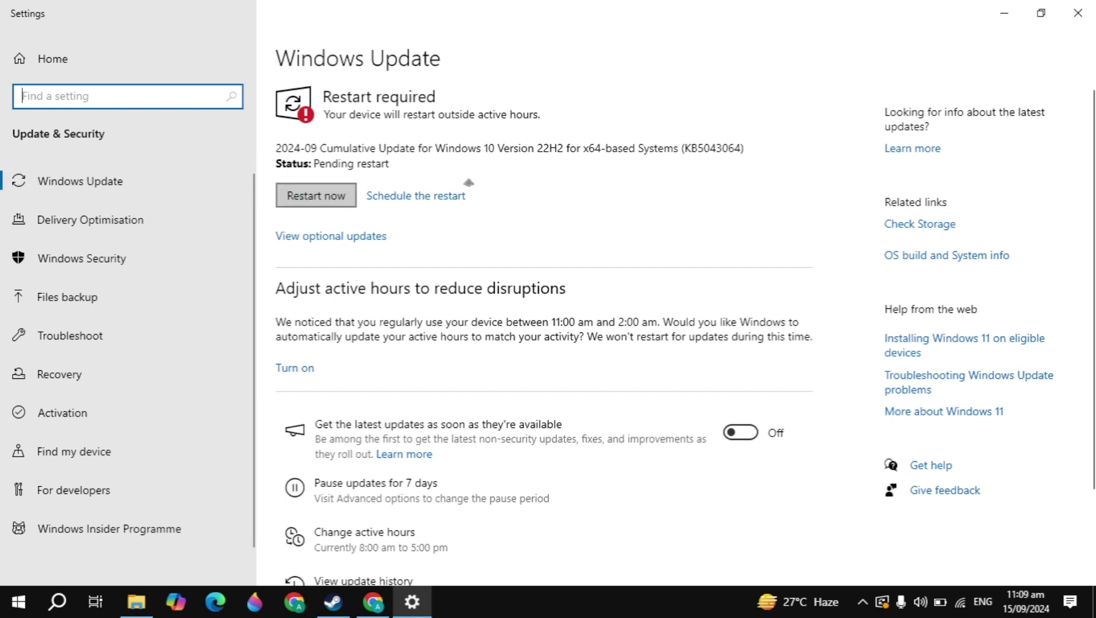
{"action": "left_click", "coordinate": [1078, 13]}
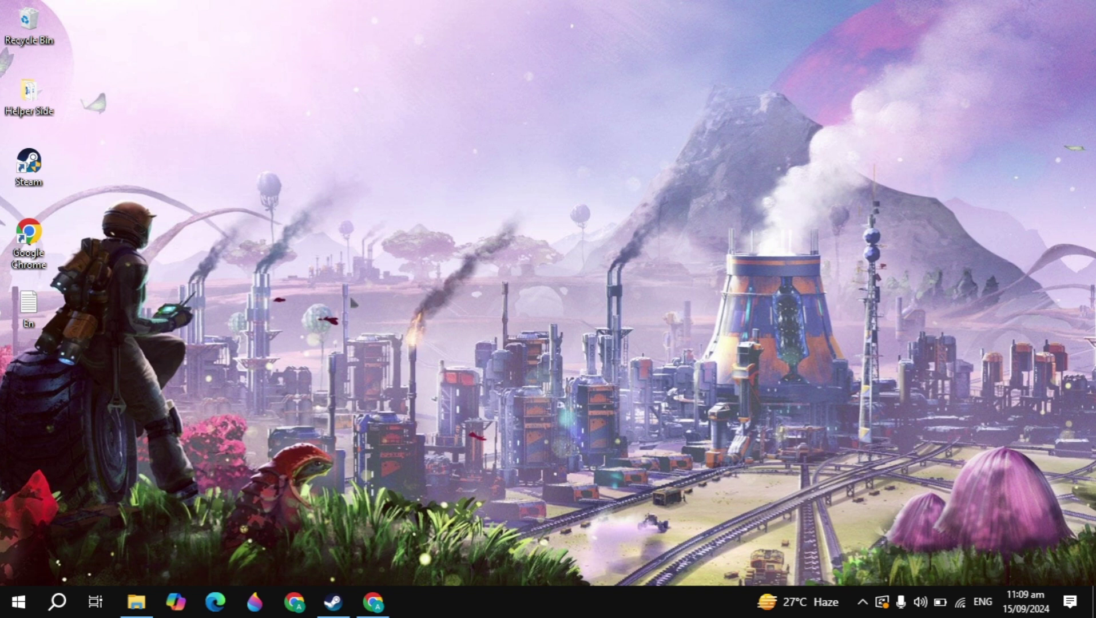
Locate the Display adapters category in Device Manager and close the window.
{"action": "left_click", "coordinate": [57, 610]}
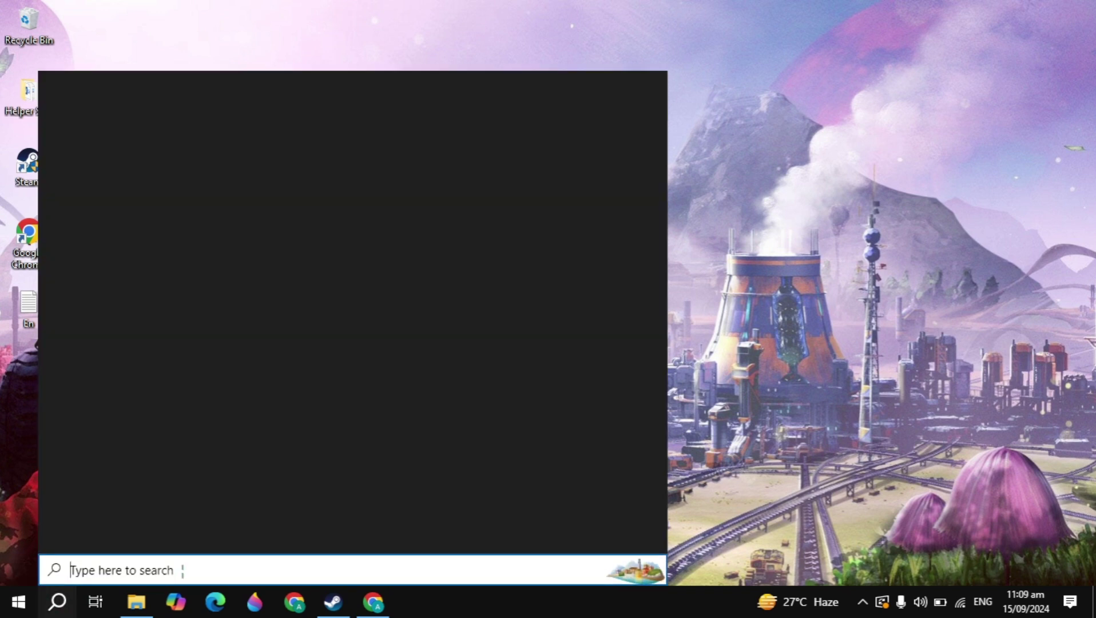
{"action": "type", "text": "devi"}
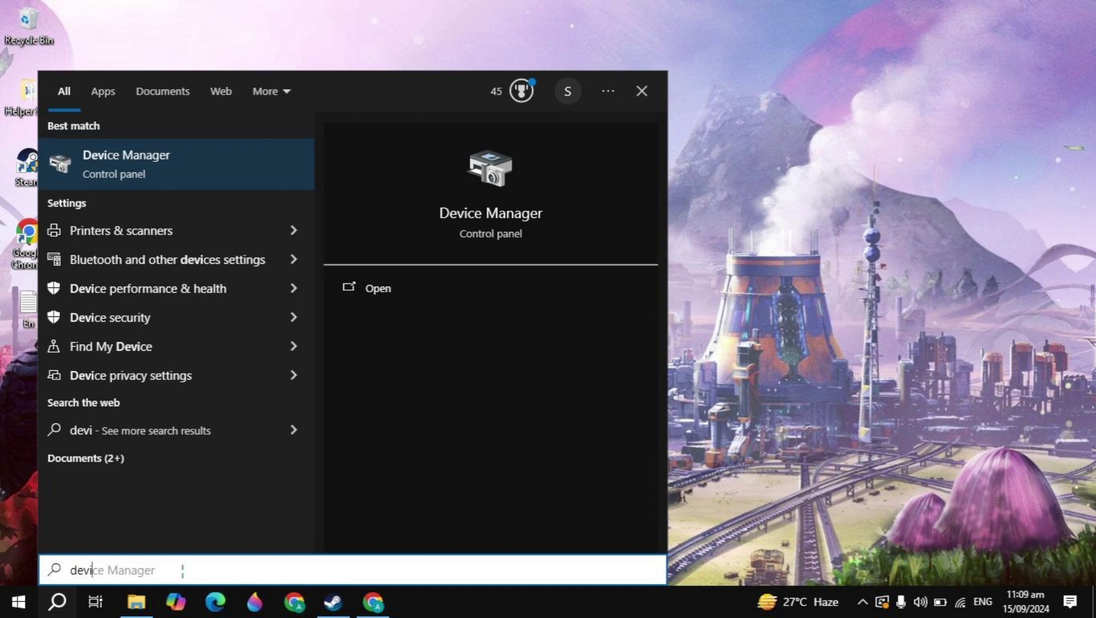
{"action": "key", "text": "Return"}
{"action": "left_click", "coordinate": [286, 264]}
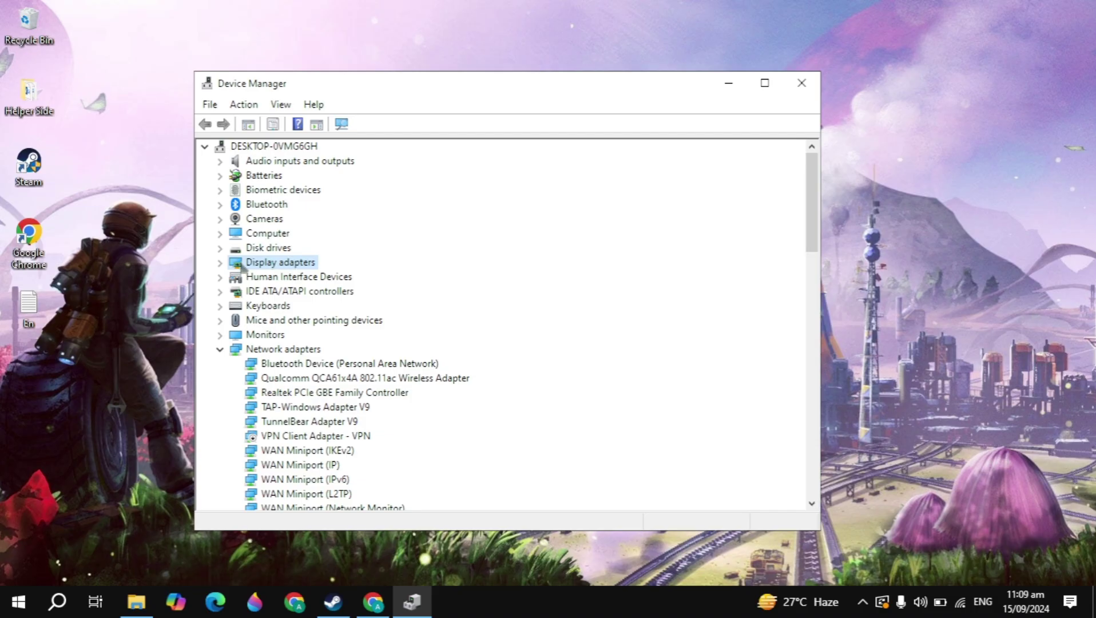
{"action": "left_click", "coordinate": [802, 83]}
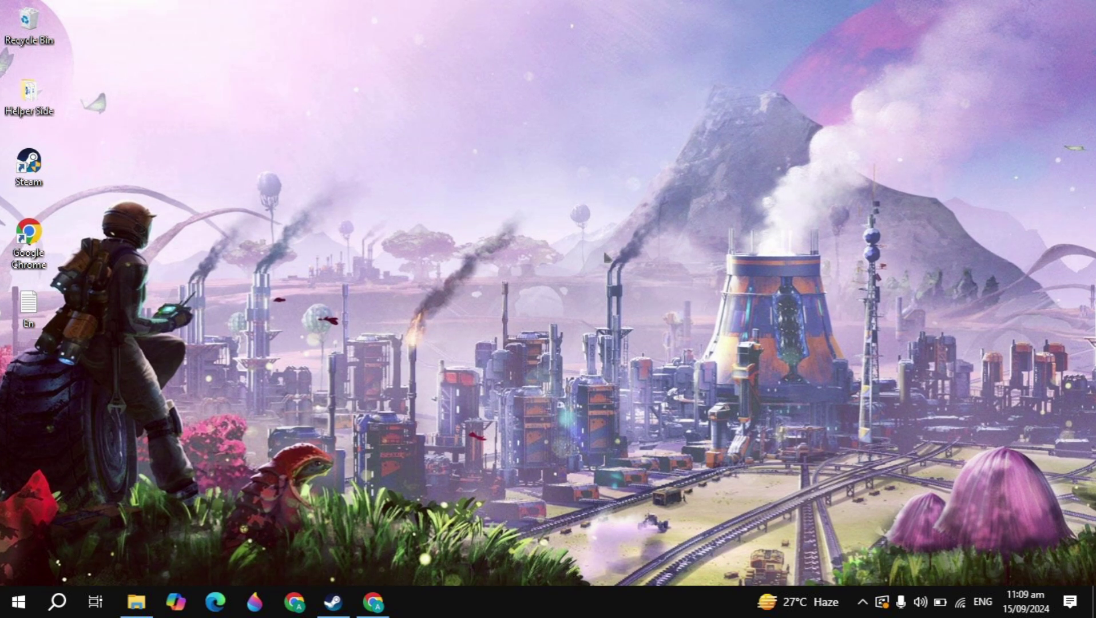
Open Task Manager.
{"action": "right_click", "coordinate": [525, 611]}
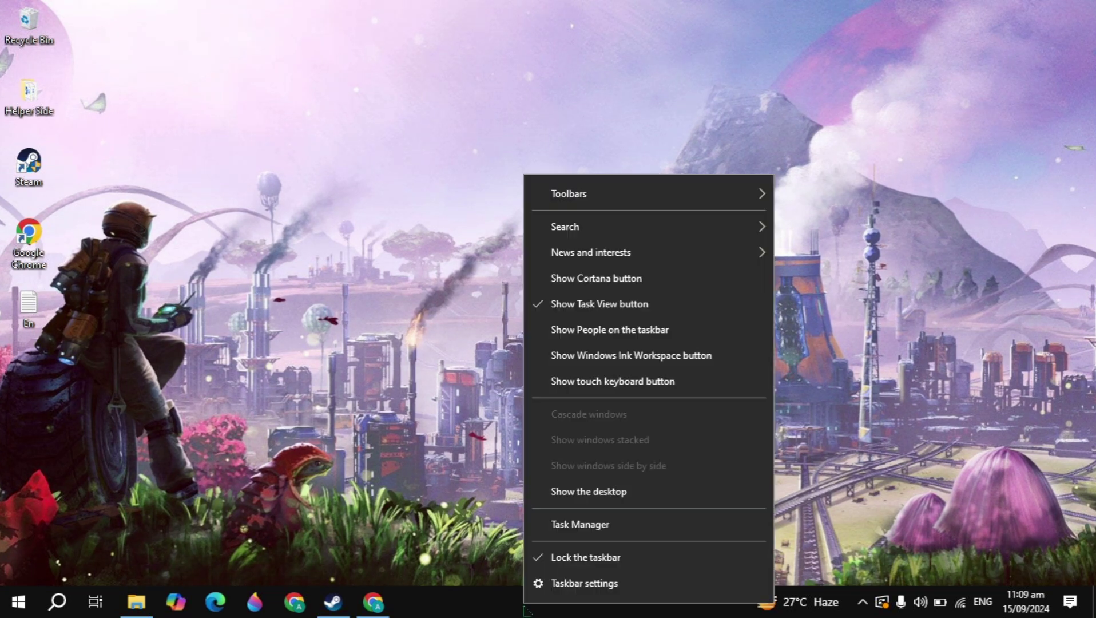
{"action": "left_click", "coordinate": [581, 527]}
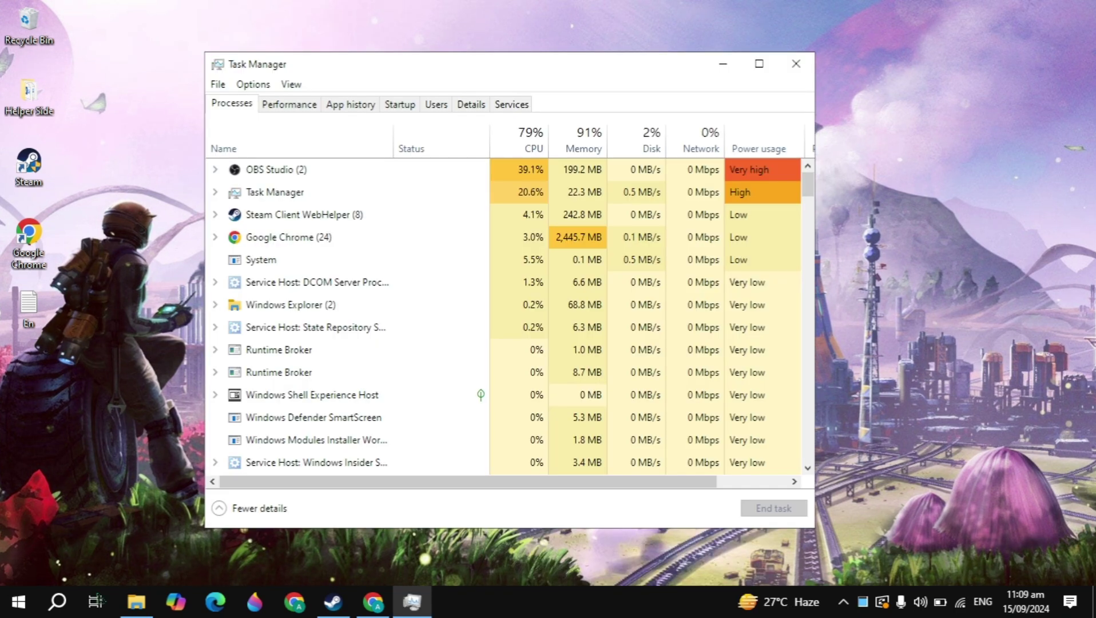
{"action": "left_click", "coordinate": [59, 607]}
{"action": "type", "text": "task"}
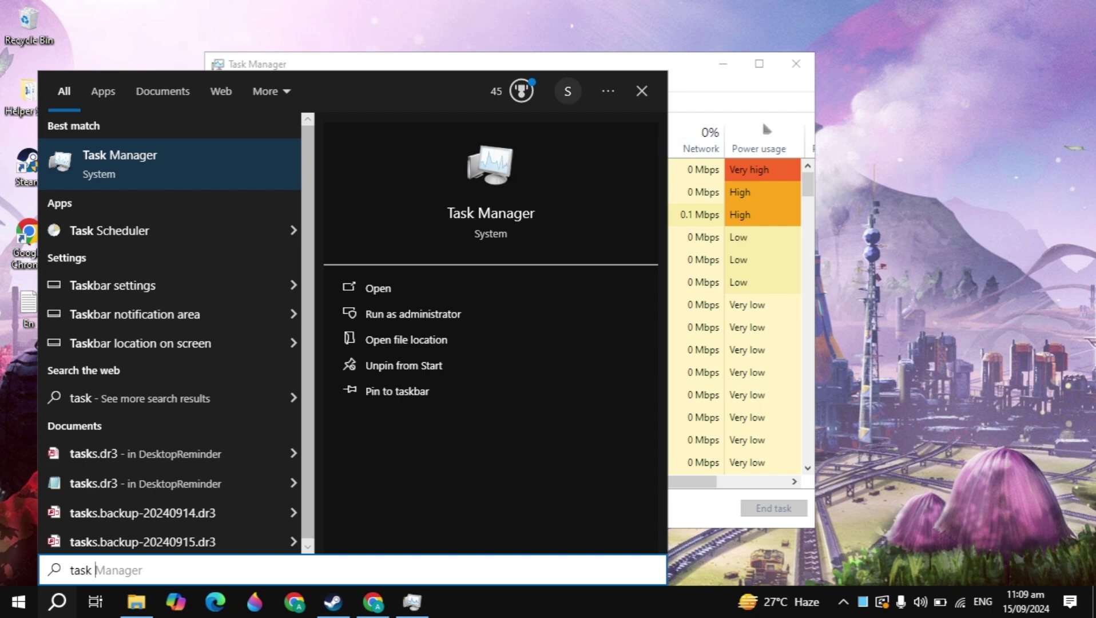
{"action": "key", "text": "Escape"}
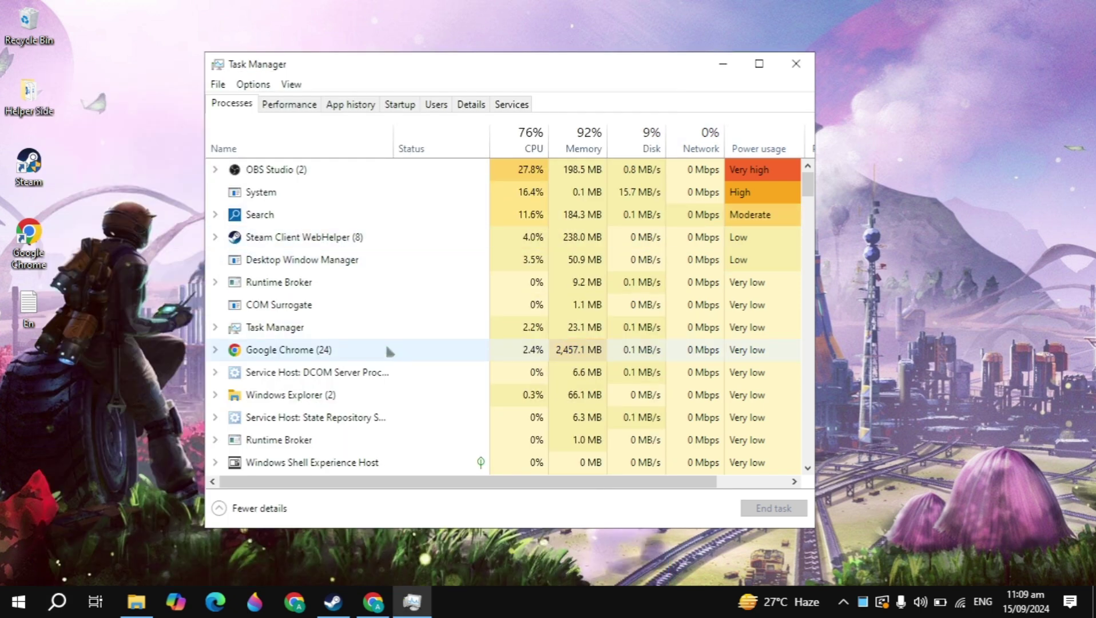
Look through the running processes and view the actions available for the Service Host: TCP/IP NetBIOS process, leaving it running.
{"action": "scroll", "coordinate": [386, 343], "scroll_direction": "down", "scroll_amount": 3}
{"action": "scroll", "coordinate": [396, 325], "scroll_direction": "down", "scroll_amount": 1}
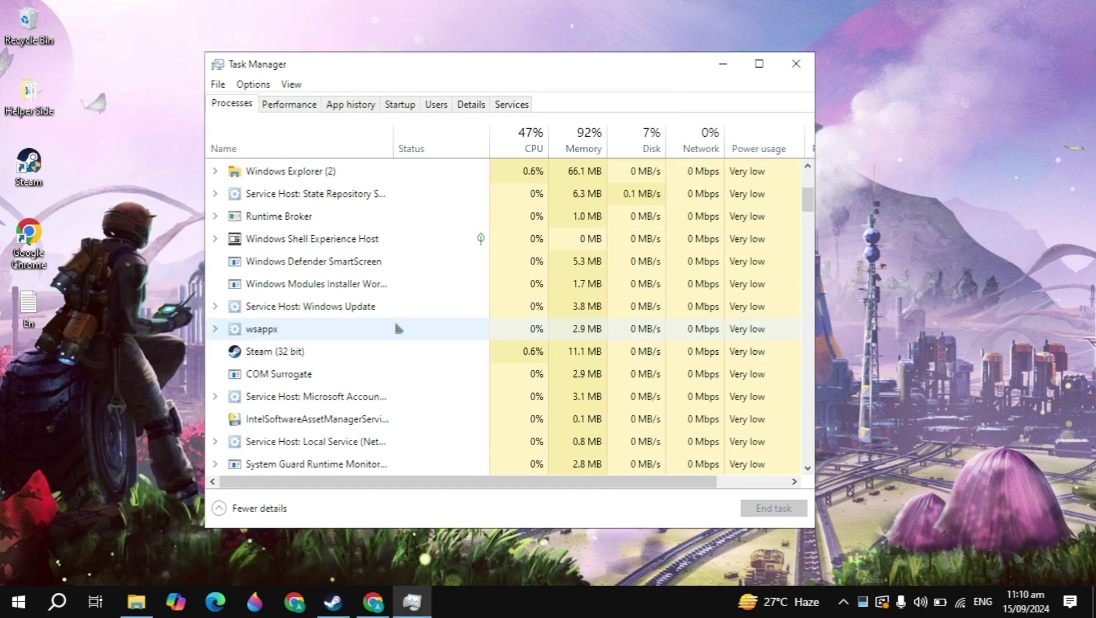
{"action": "scroll", "coordinate": [396, 325], "scroll_direction": "up", "scroll_amount": 1}
{"action": "scroll", "coordinate": [396, 325], "scroll_direction": "down", "scroll_amount": 3}
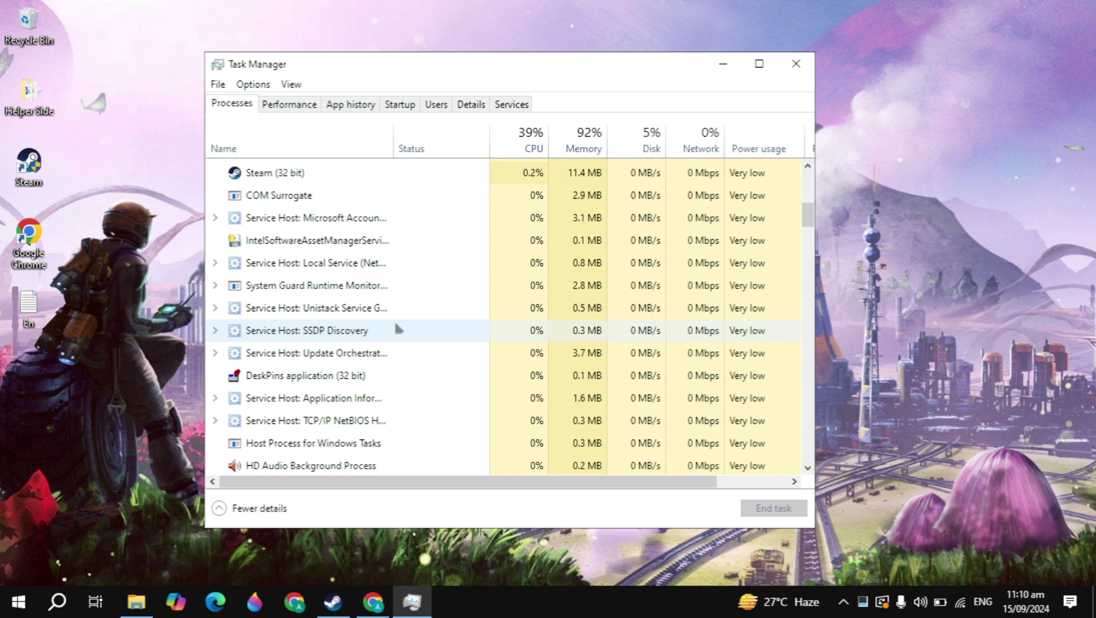
{"action": "scroll", "coordinate": [396, 324], "scroll_direction": "down", "scroll_amount": 2}
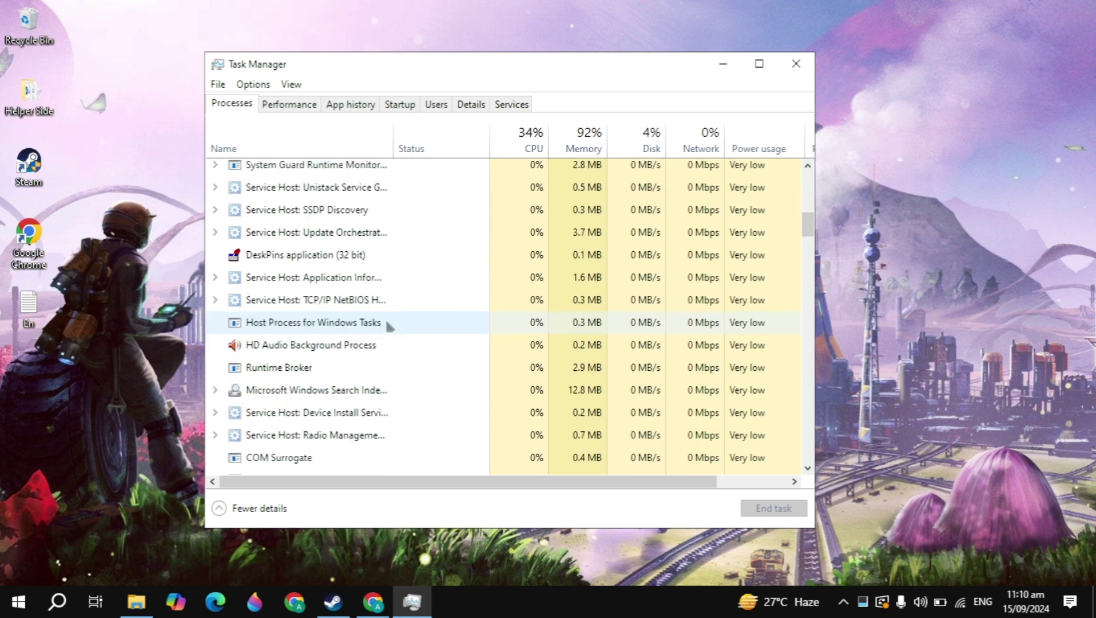
{"action": "right_click", "coordinate": [406, 301]}
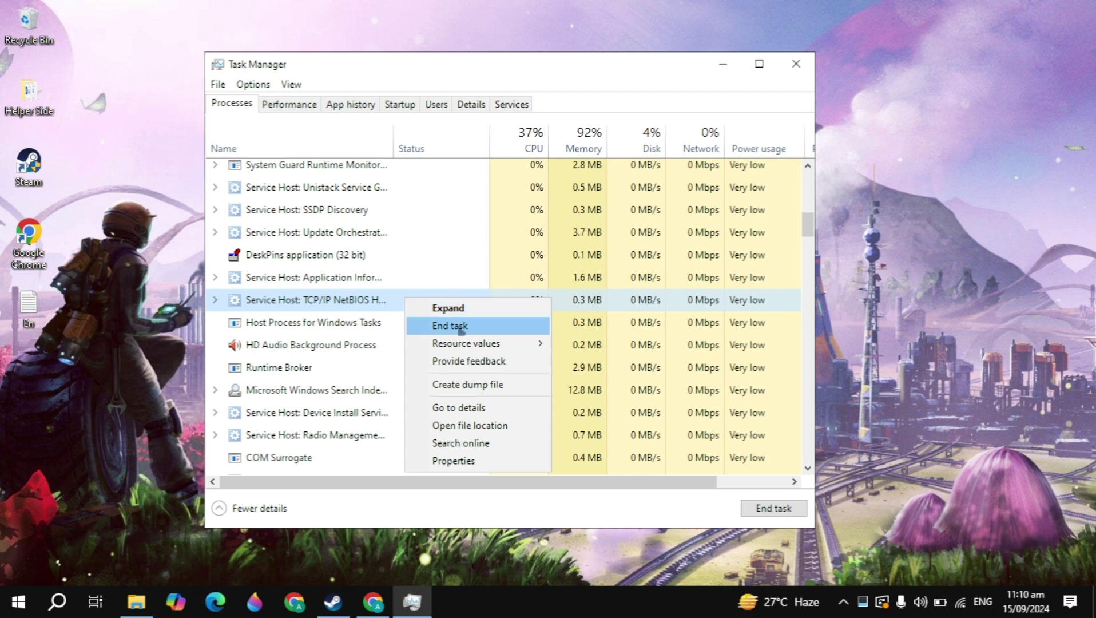
{"action": "left_click", "coordinate": [372, 311]}
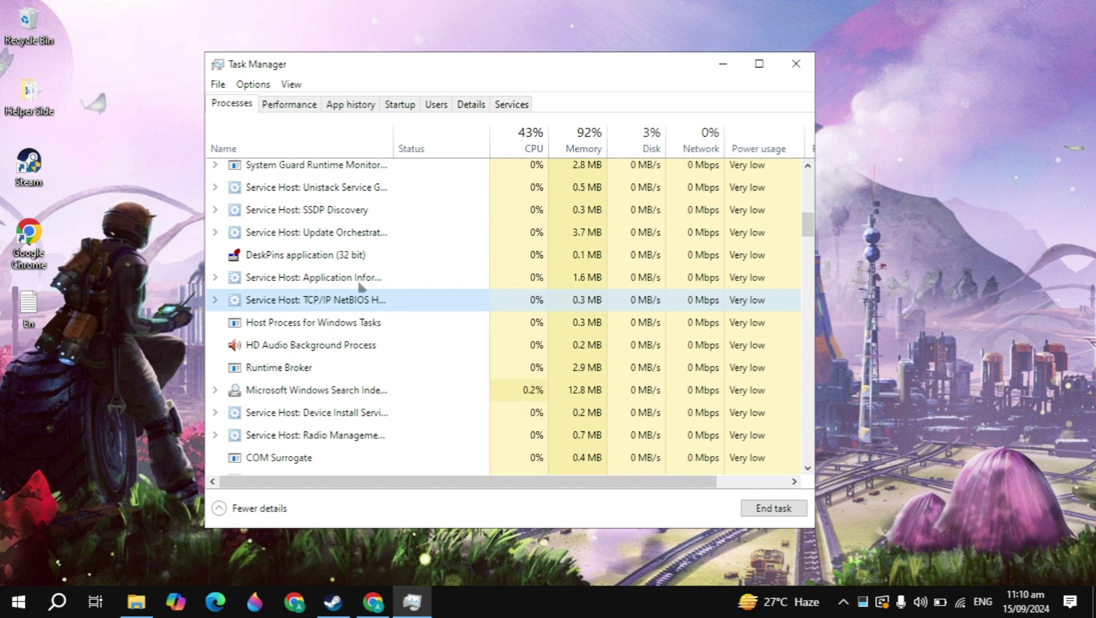
Review the status and start-up impact of the startup apps in Task Manager and close it.
{"action": "left_click", "coordinate": [400, 105]}
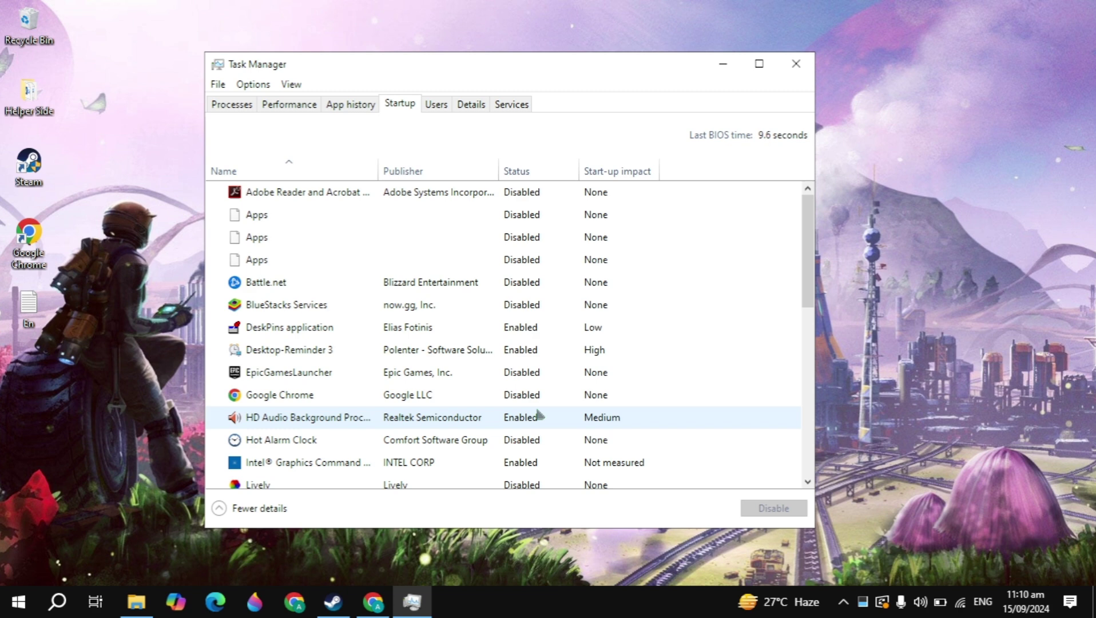
{"action": "scroll", "coordinate": [538, 414], "scroll_direction": "down", "scroll_amount": 4}
{"action": "scroll", "coordinate": [538, 415], "scroll_direction": "down", "scroll_amount": 2}
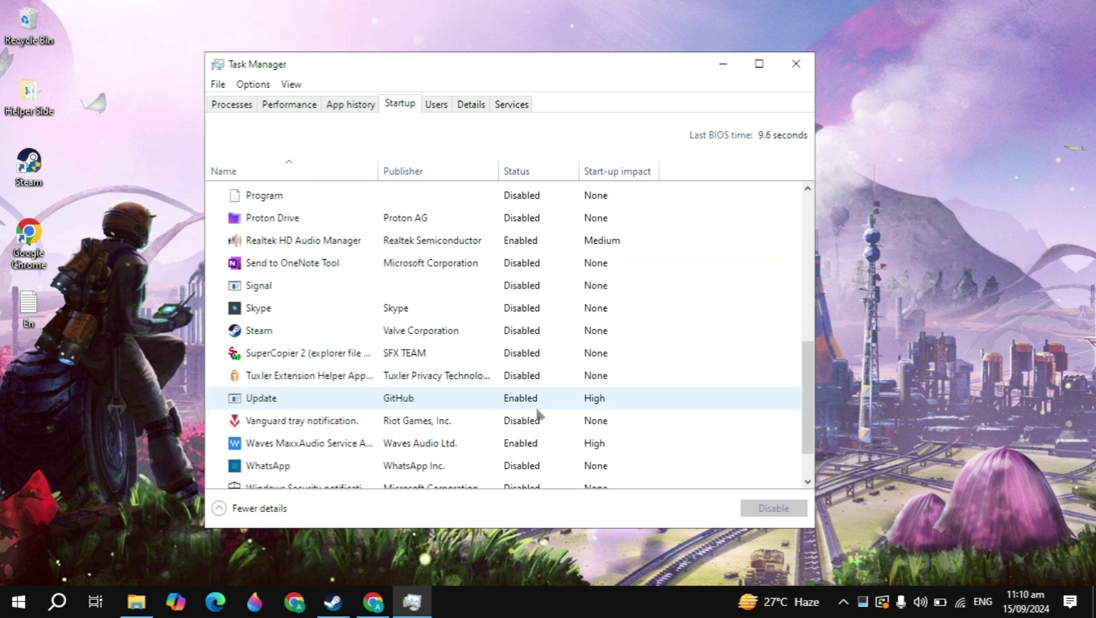
{"action": "scroll", "coordinate": [539, 415], "scroll_direction": "up", "scroll_amount": 3}
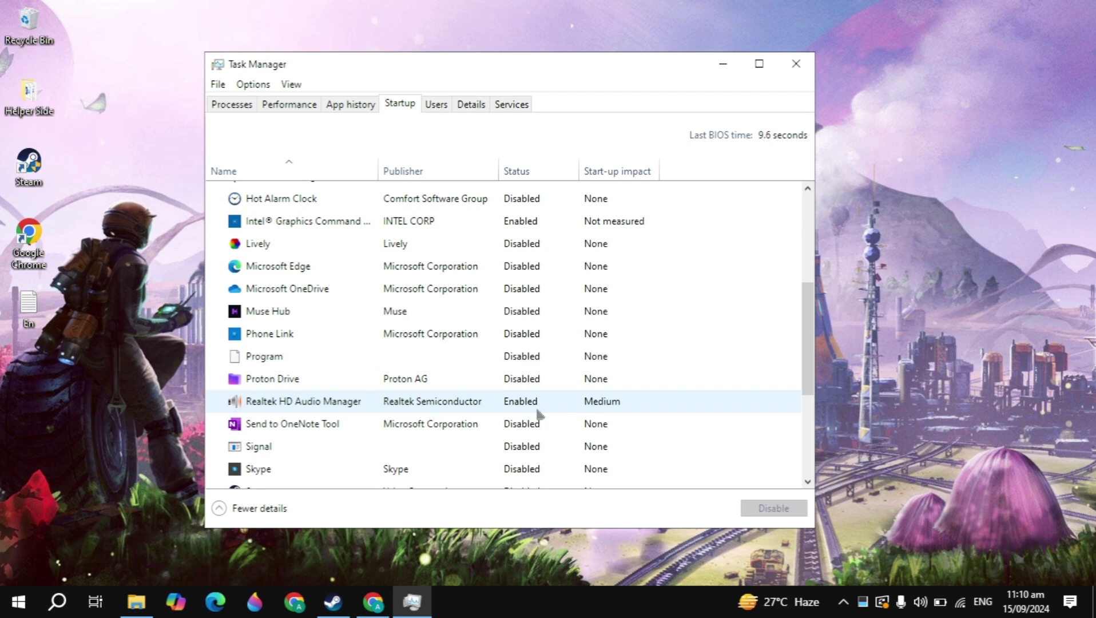
{"action": "left_click", "coordinate": [807, 70]}
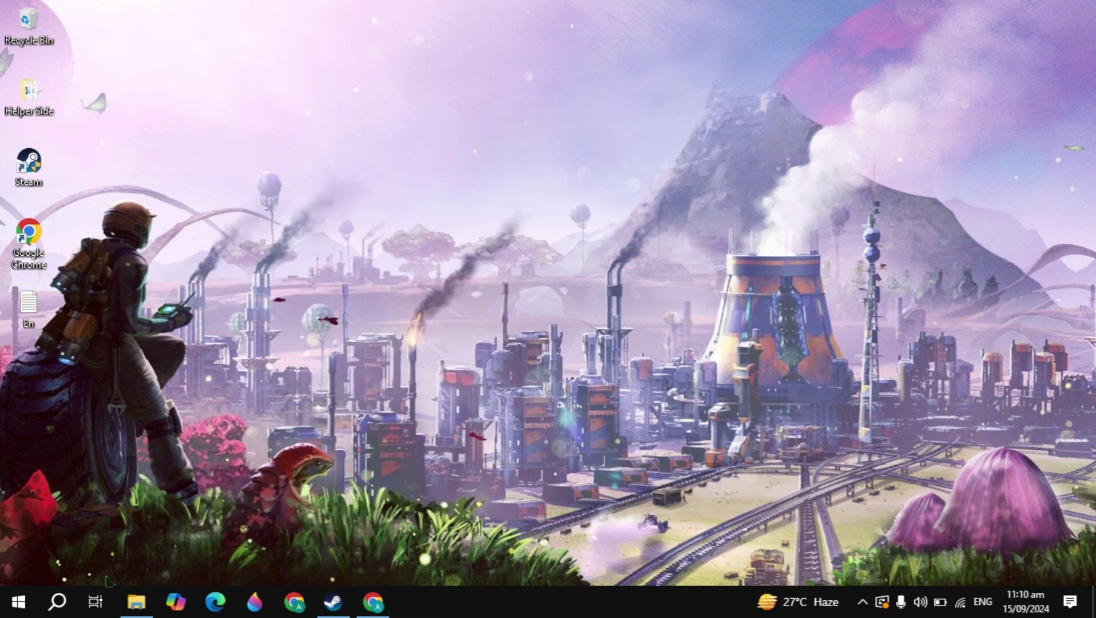
Open Control Panel and show its items as Large icons.
{"action": "left_click", "coordinate": [59, 602]}
{"action": "type", "text": "c"}
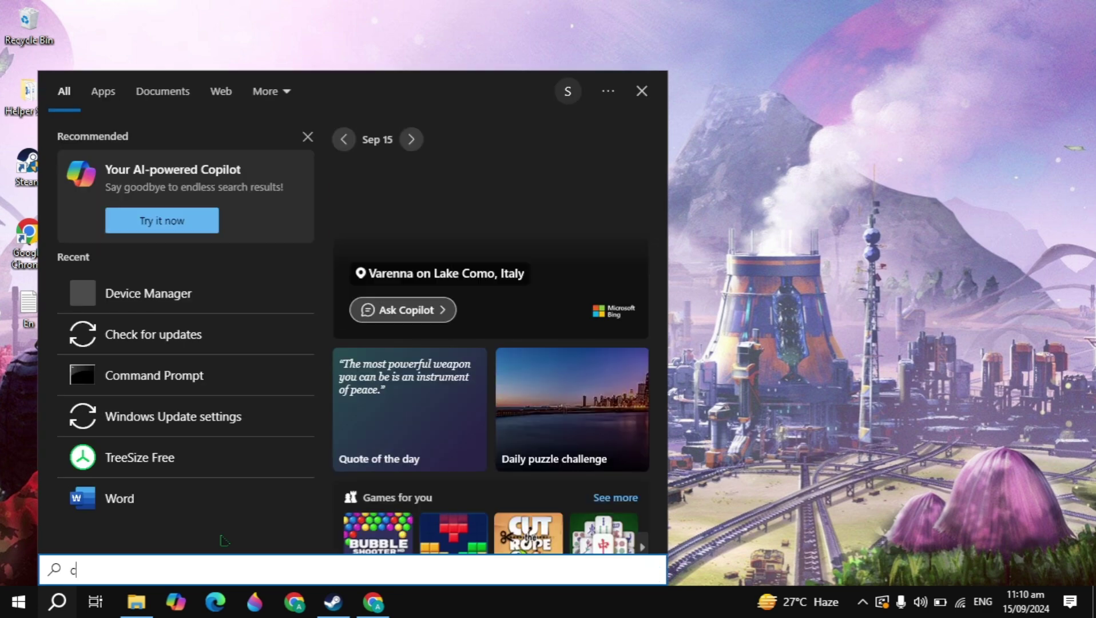
{"action": "type", "text": "ontrol"}
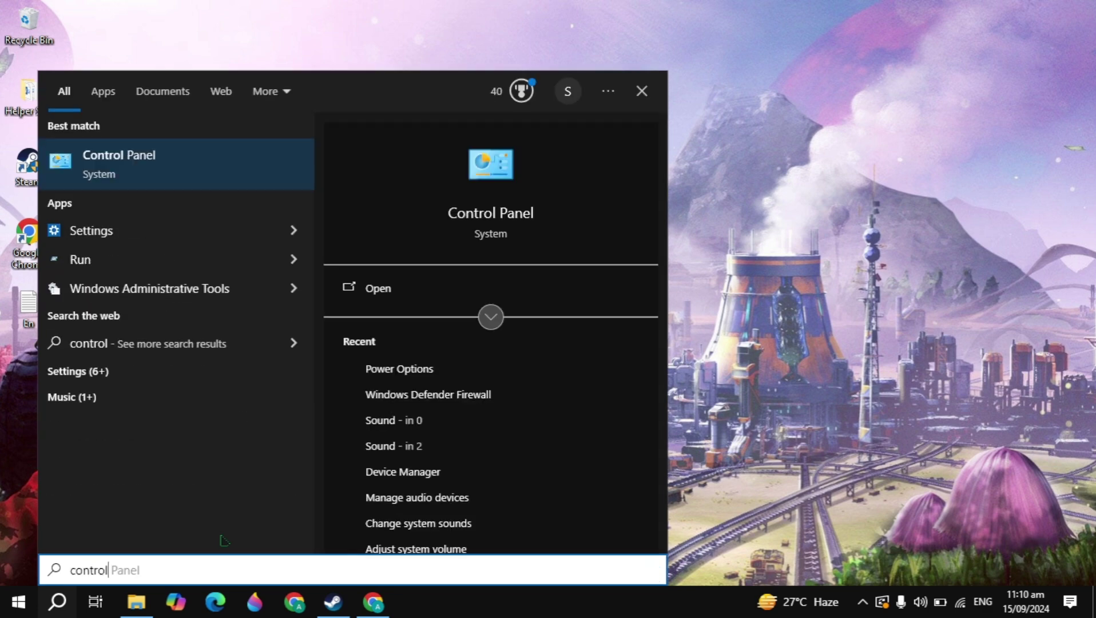
{"action": "key", "text": "Return"}
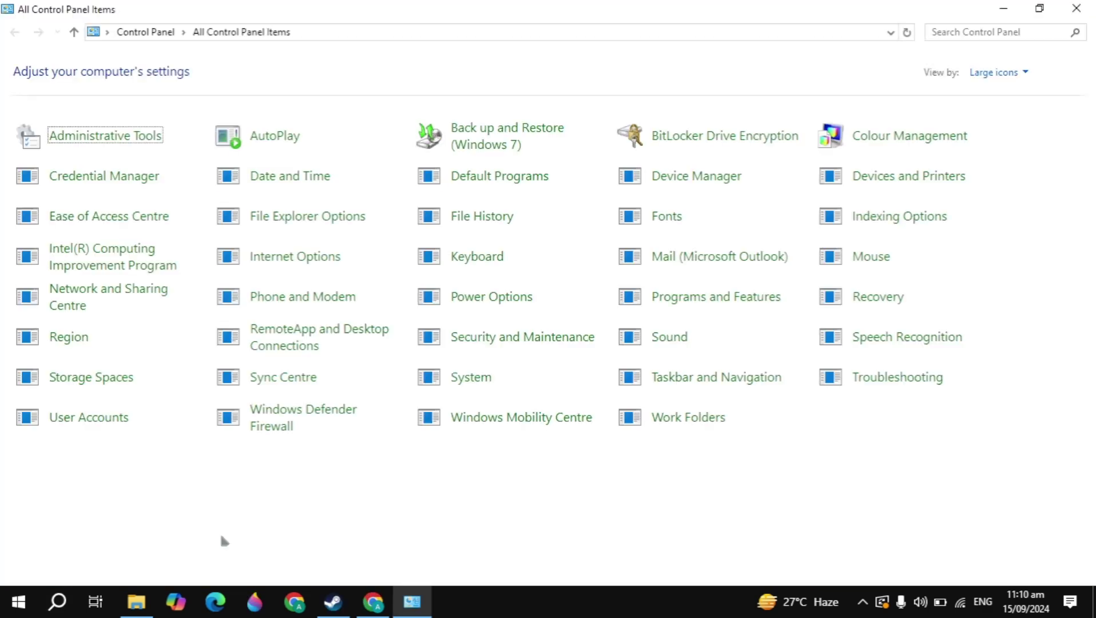
{"action": "left_click", "coordinate": [996, 73]}
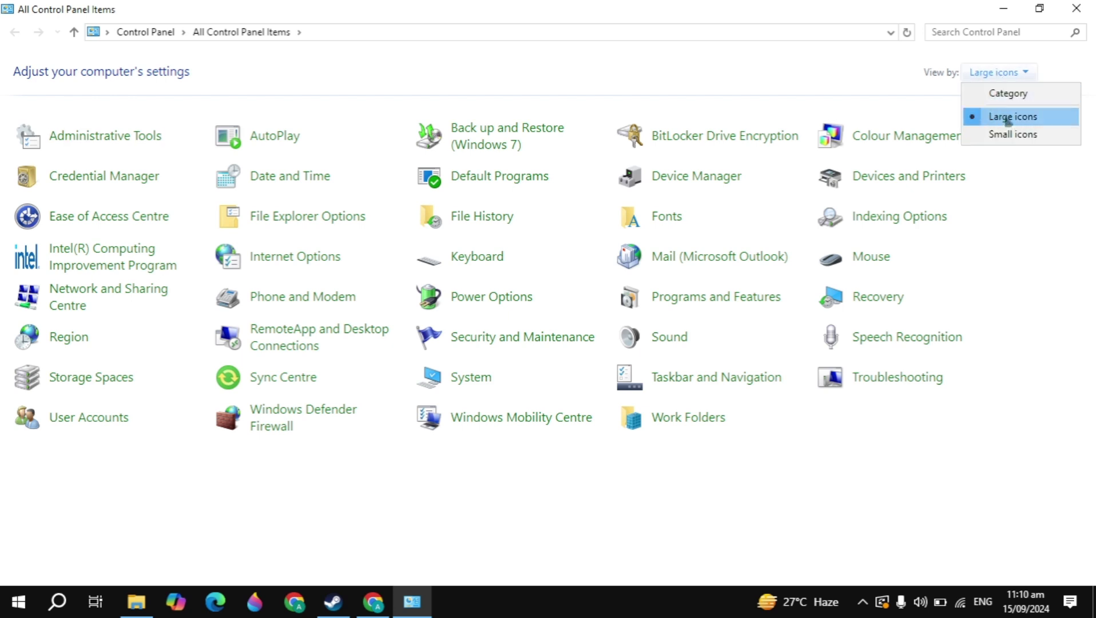
{"action": "left_click", "coordinate": [1009, 120]}
In Power Options, try to create a power plan based on High performance, cancel at the sleep and display settings, and close Control Panel.
{"action": "left_click", "coordinate": [474, 303]}
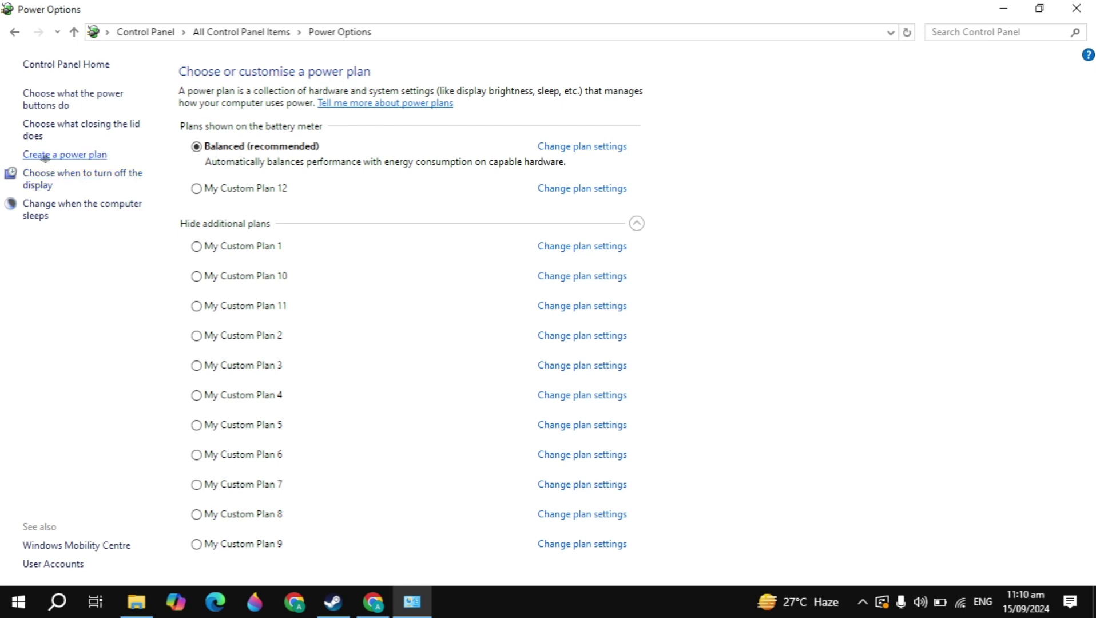
{"action": "left_click", "coordinate": [46, 155]}
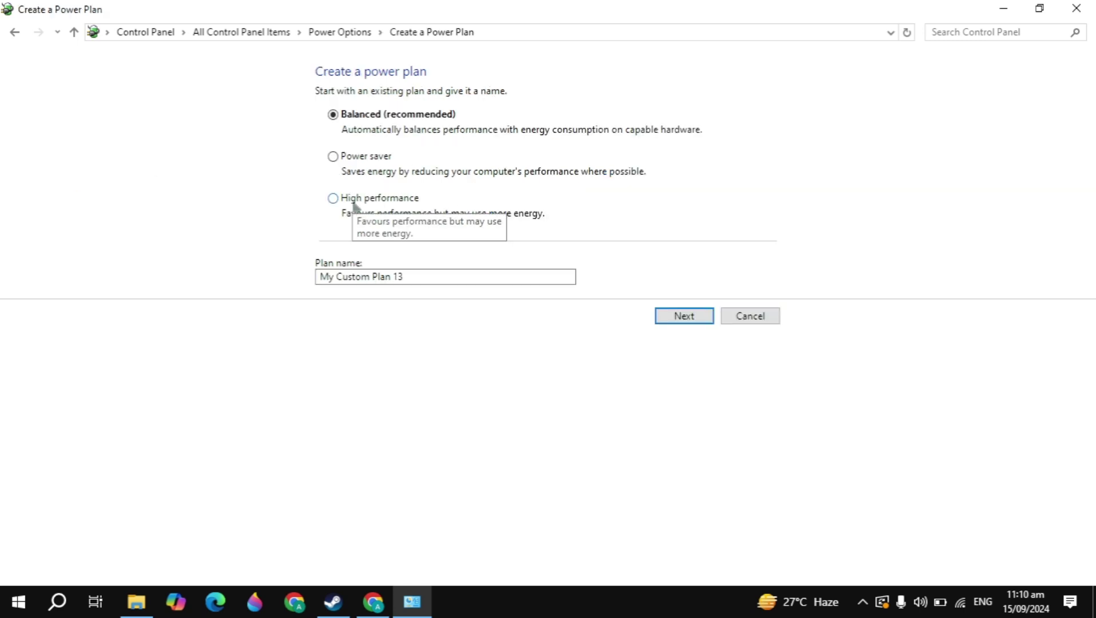
{"action": "left_click", "coordinate": [353, 201]}
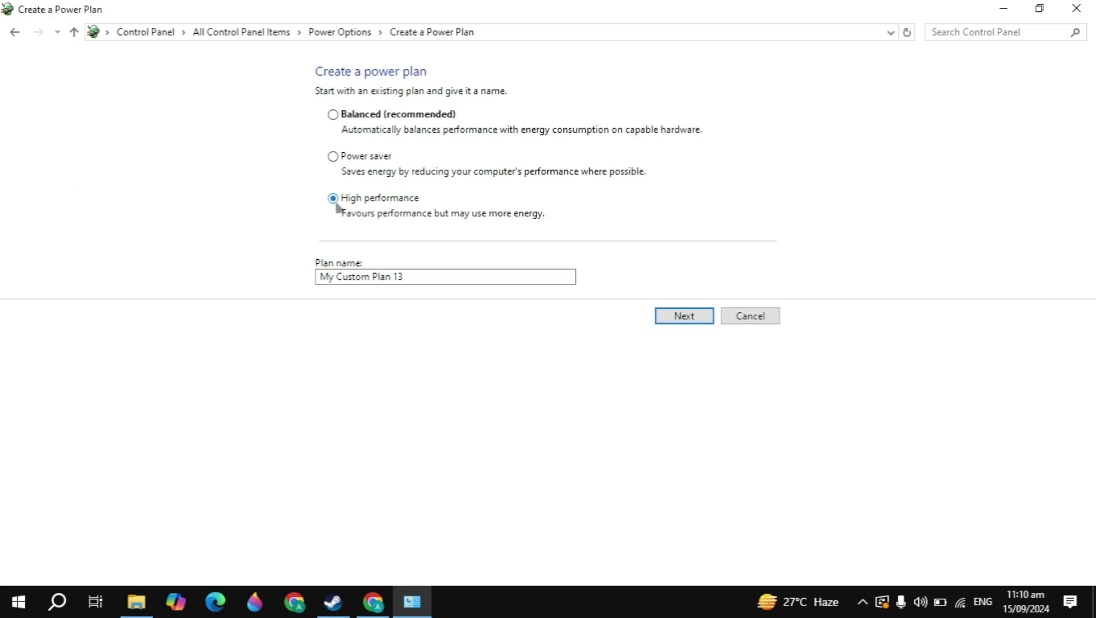
{"action": "left_click", "coordinate": [683, 326]}
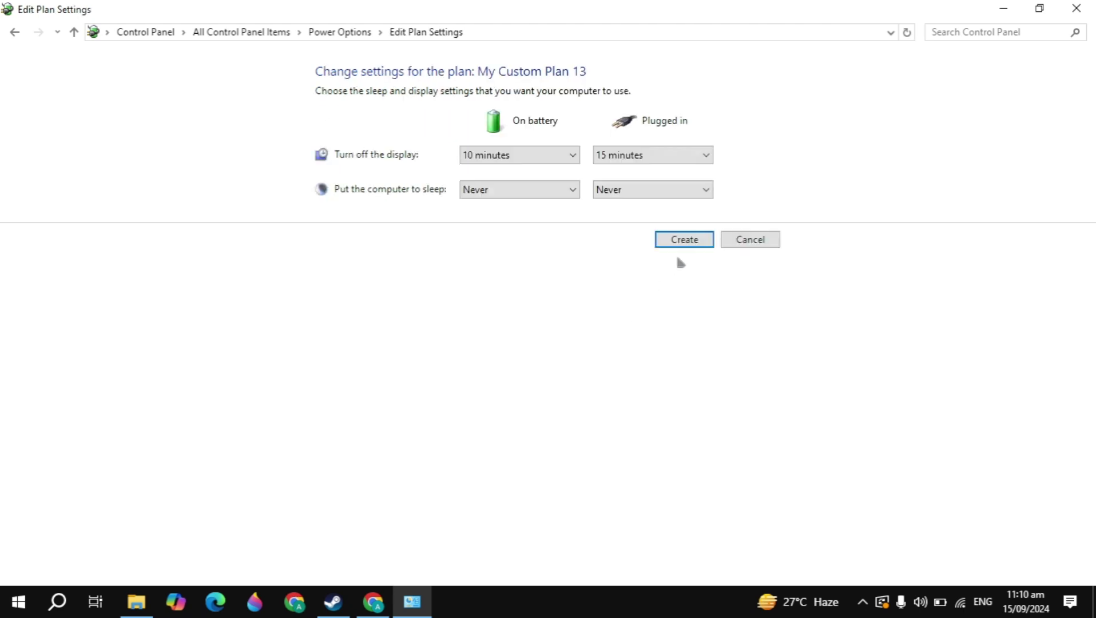
{"action": "left_click", "coordinate": [727, 244]}
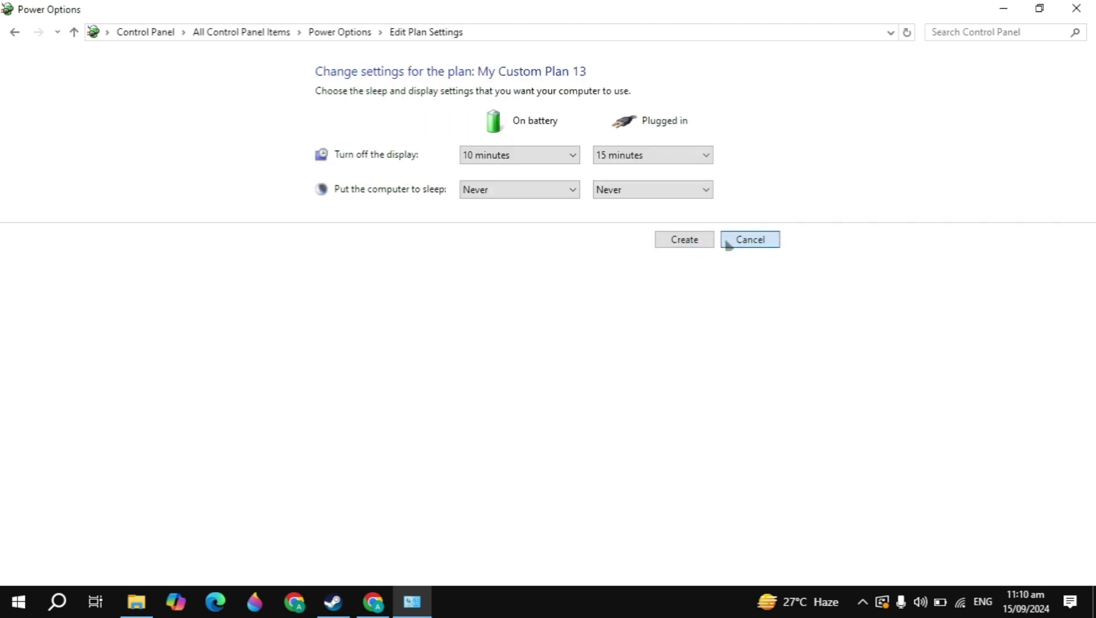
{"action": "left_click", "coordinate": [1076, 8]}
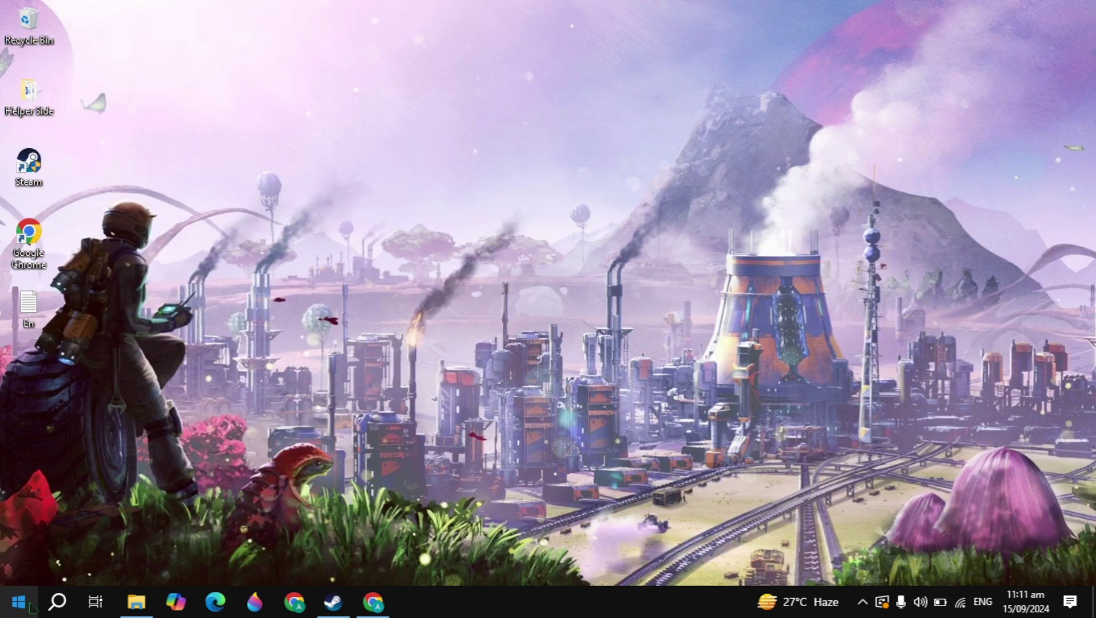
Check the Game Mode setting in Windows Settings and close the window.
{"action": "left_click", "coordinate": [57, 601]}
{"action": "type", "text": "game"}
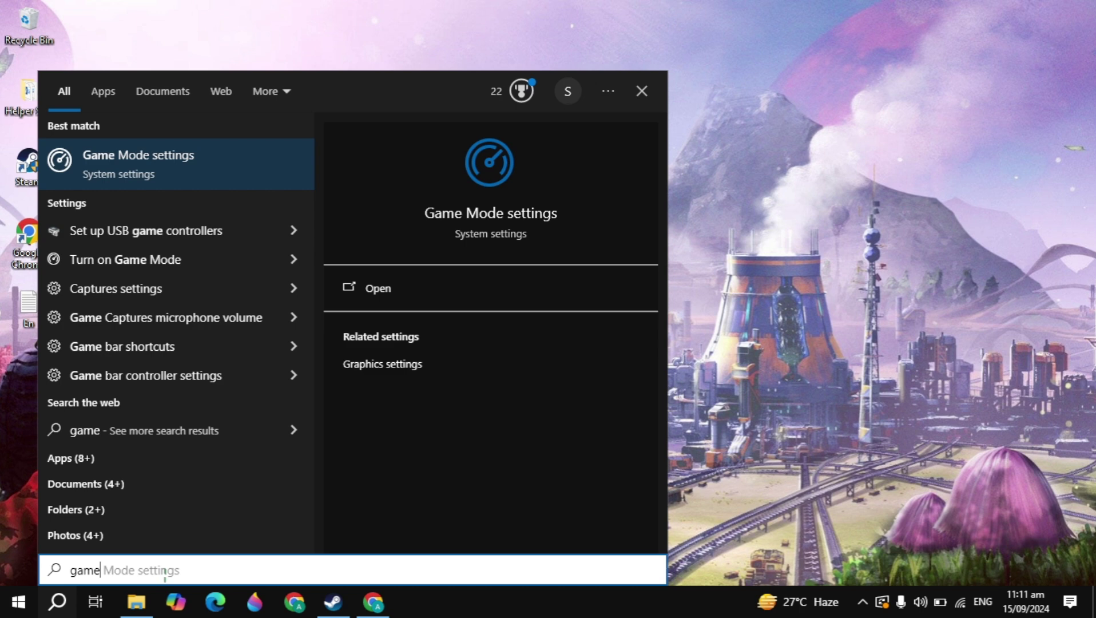
{"action": "key", "text": "Return"}
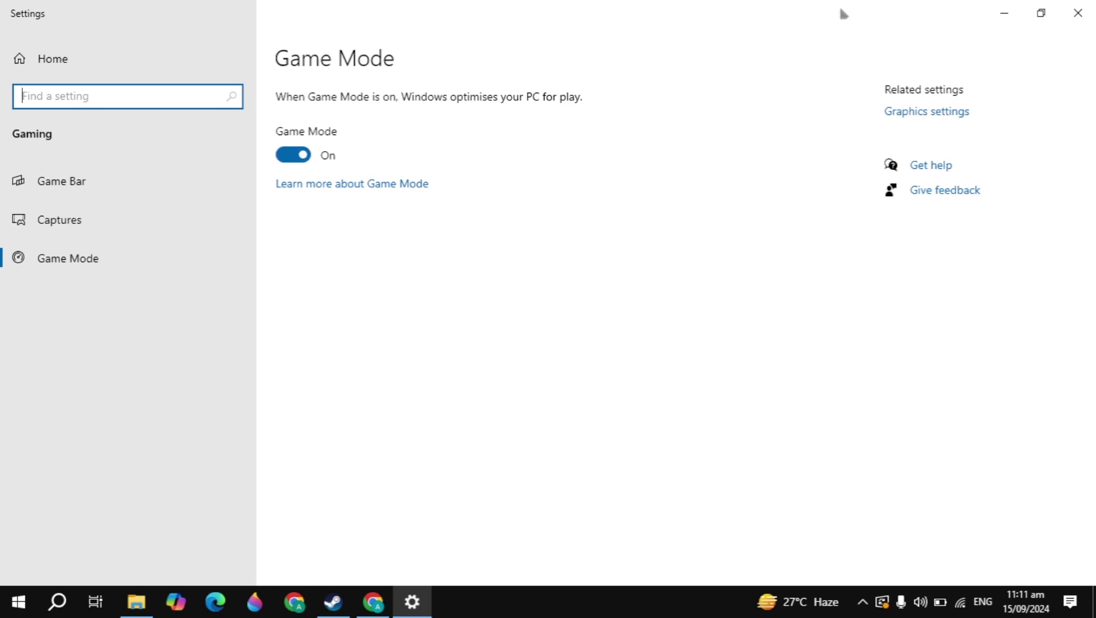
{"action": "left_click", "coordinate": [1078, 13]}
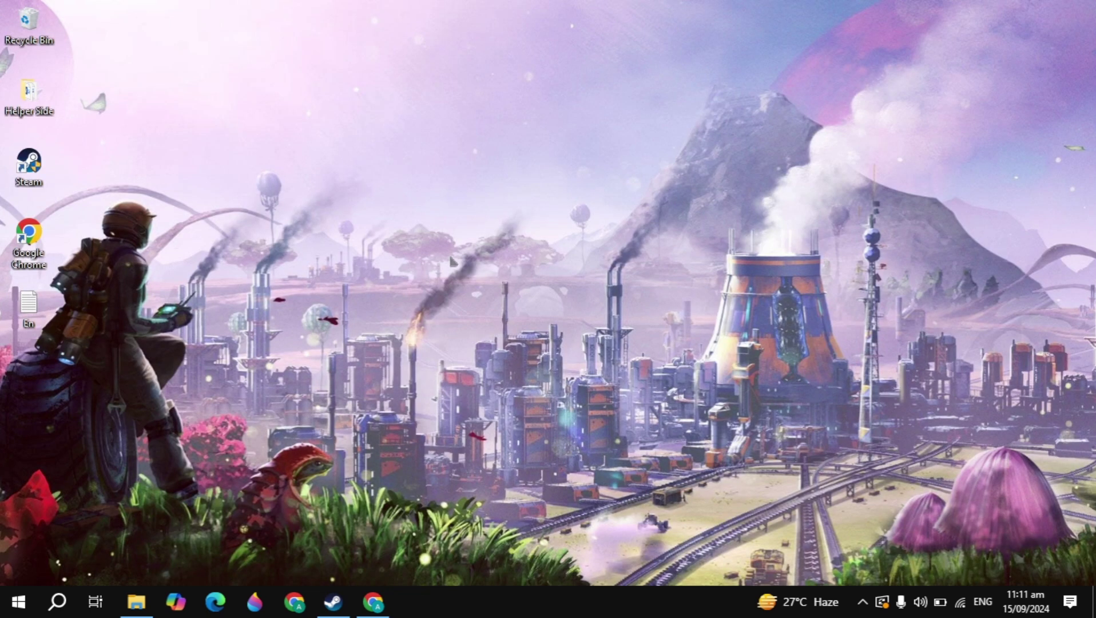
Open Graphics settings, check the graphics preference options for BlueStacks, and cancel without saving.
{"action": "left_click", "coordinate": [57, 601]}
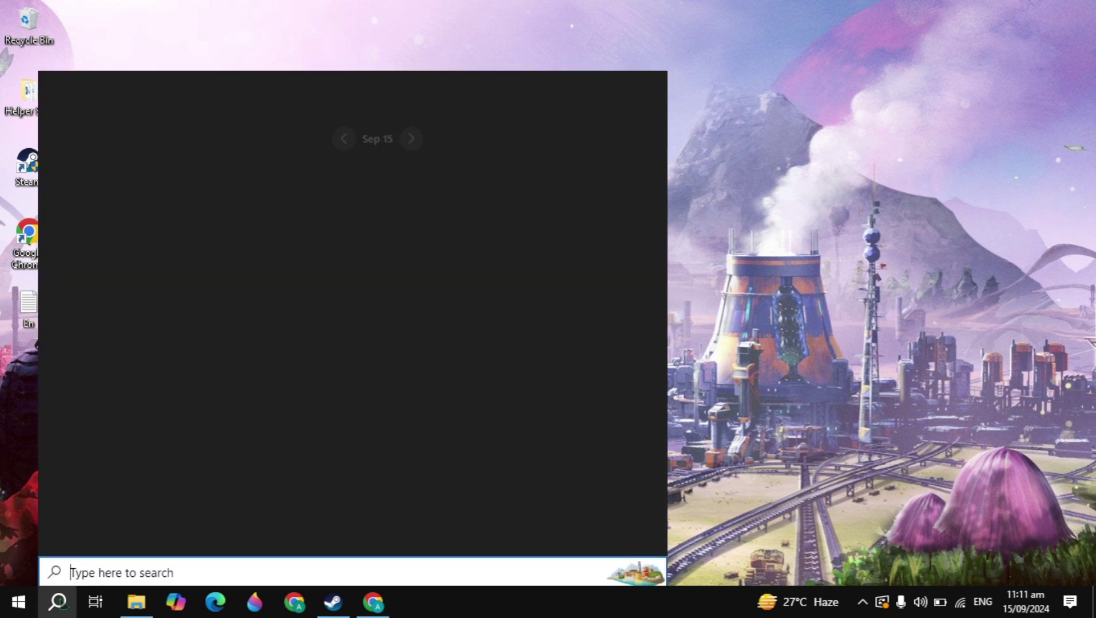
{"action": "type", "text": "graph"}
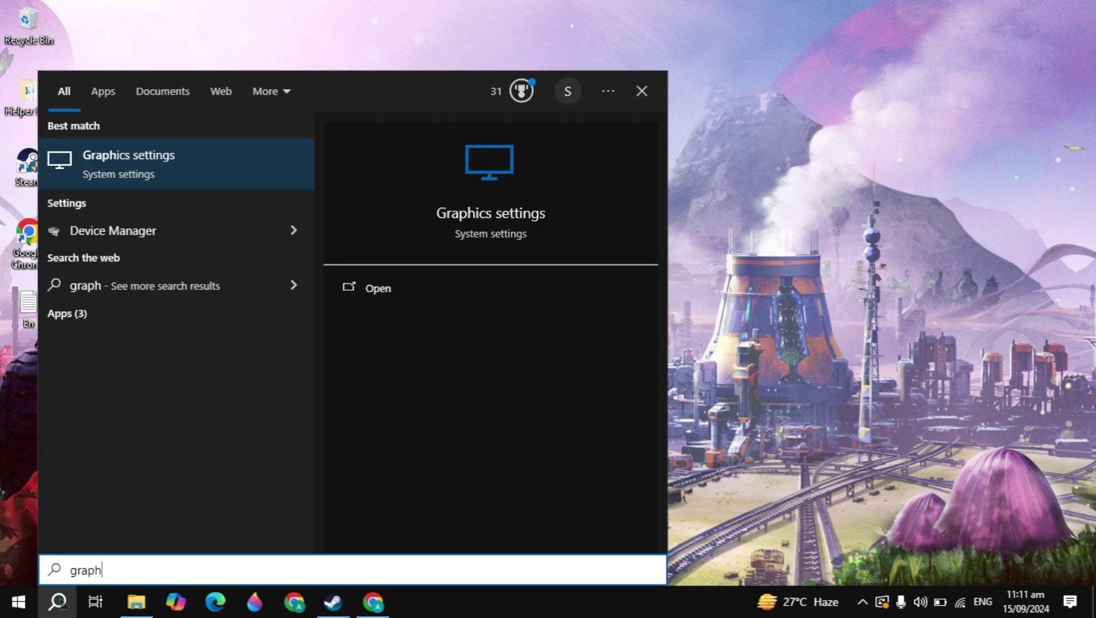
{"action": "key", "text": "Return"}
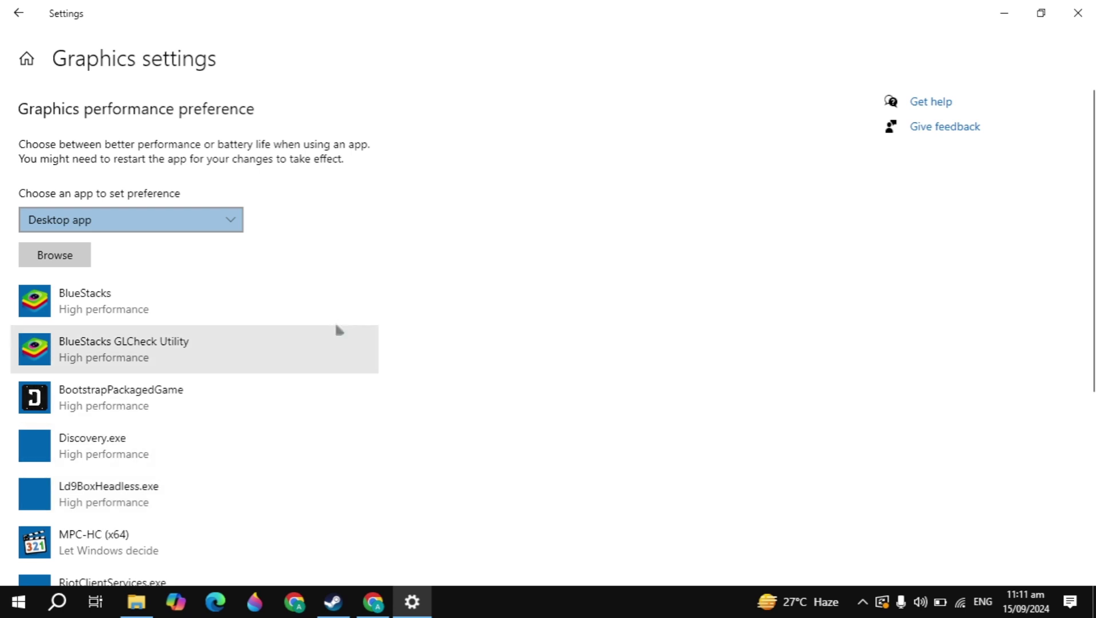
{"action": "left_click", "coordinate": [216, 316]}
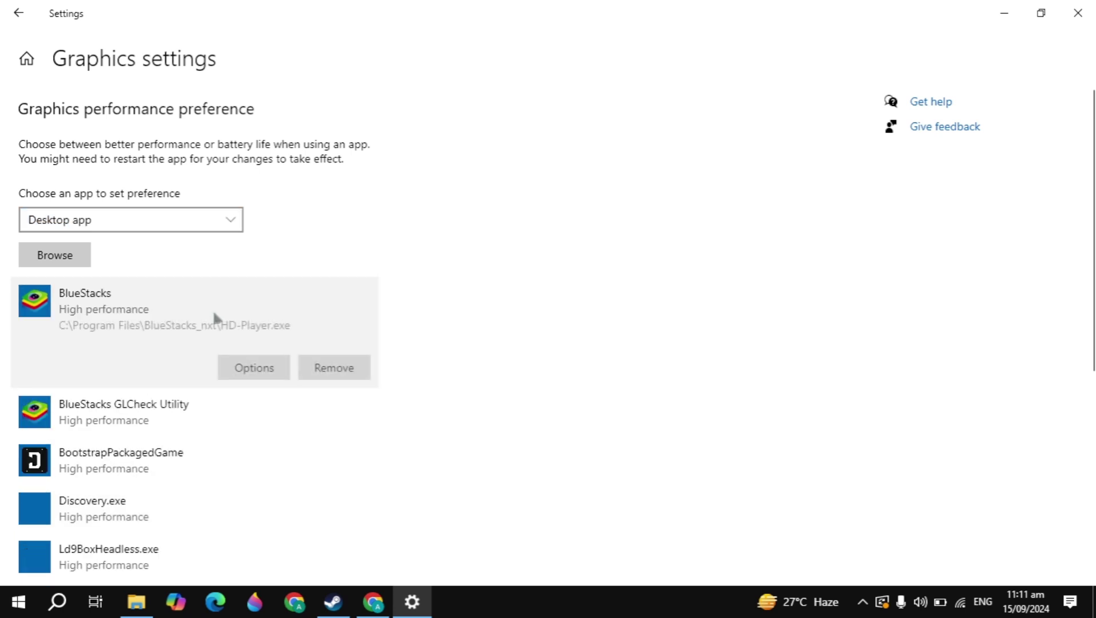
{"action": "left_click", "coordinate": [256, 378]}
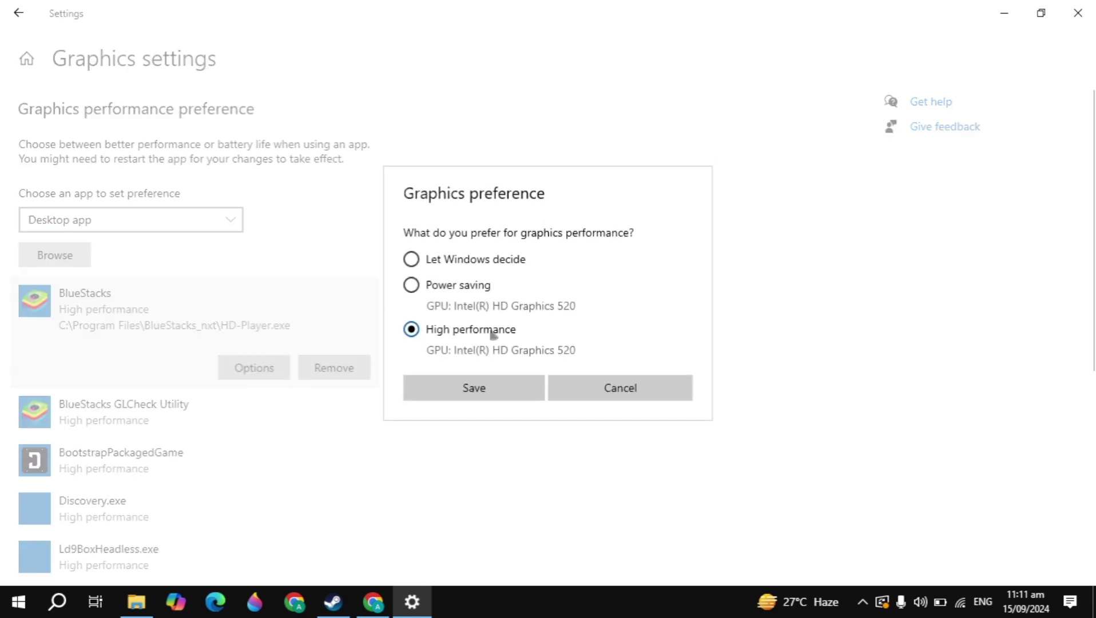
{"action": "left_click", "coordinate": [630, 392]}
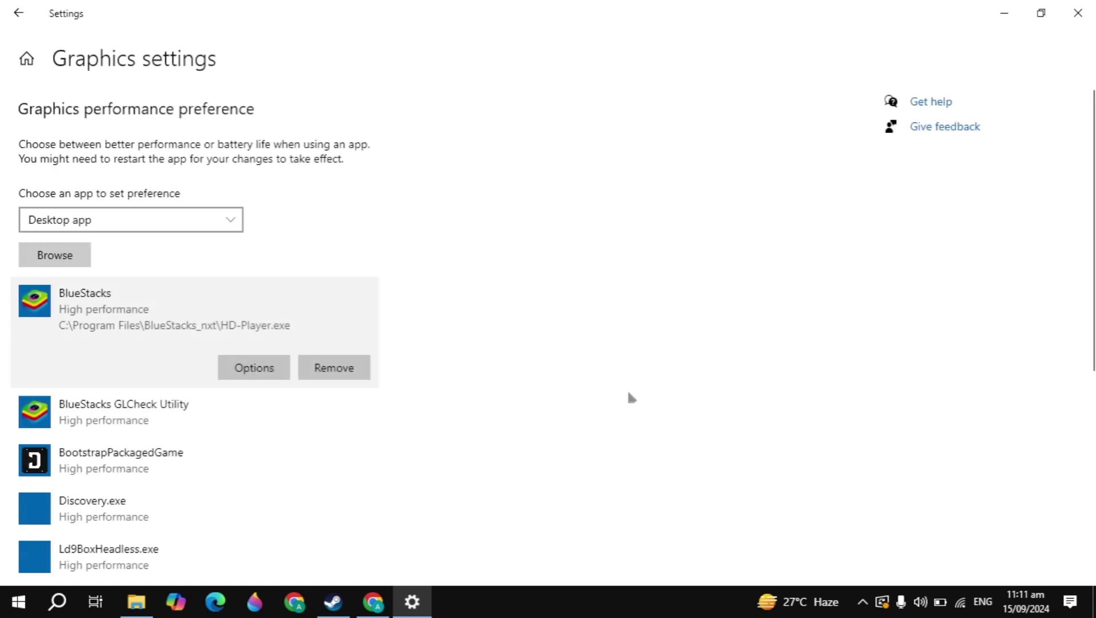
Try to add TheFirstDescendant application to the graphics preference list, cancel the file selection, and close Settings.
{"action": "left_click", "coordinate": [57, 266]}
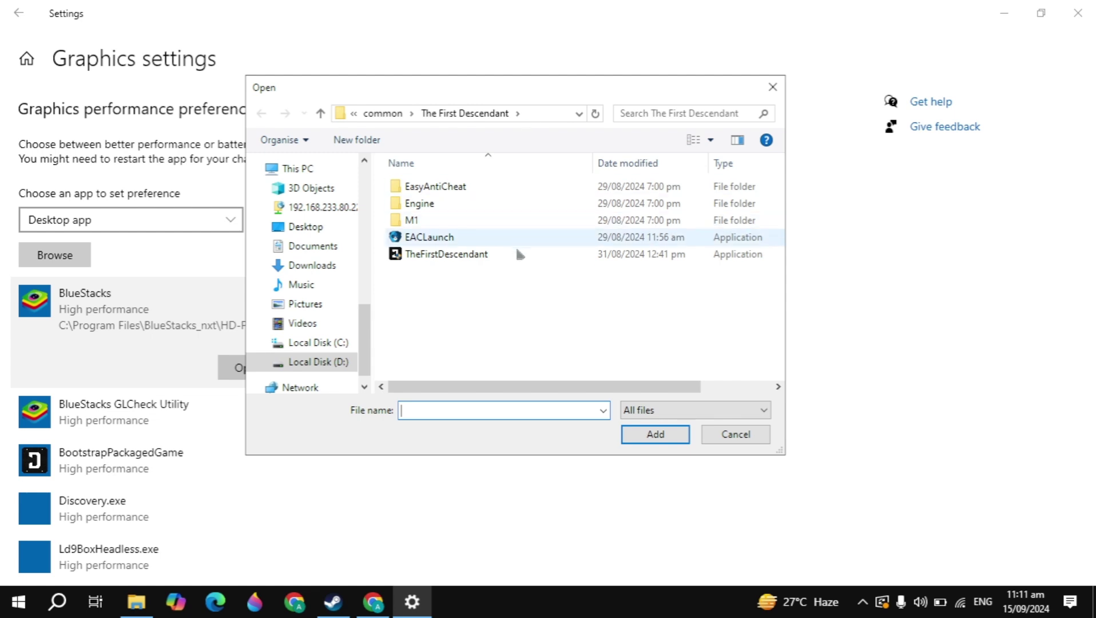
{"action": "left_click", "coordinate": [549, 257]}
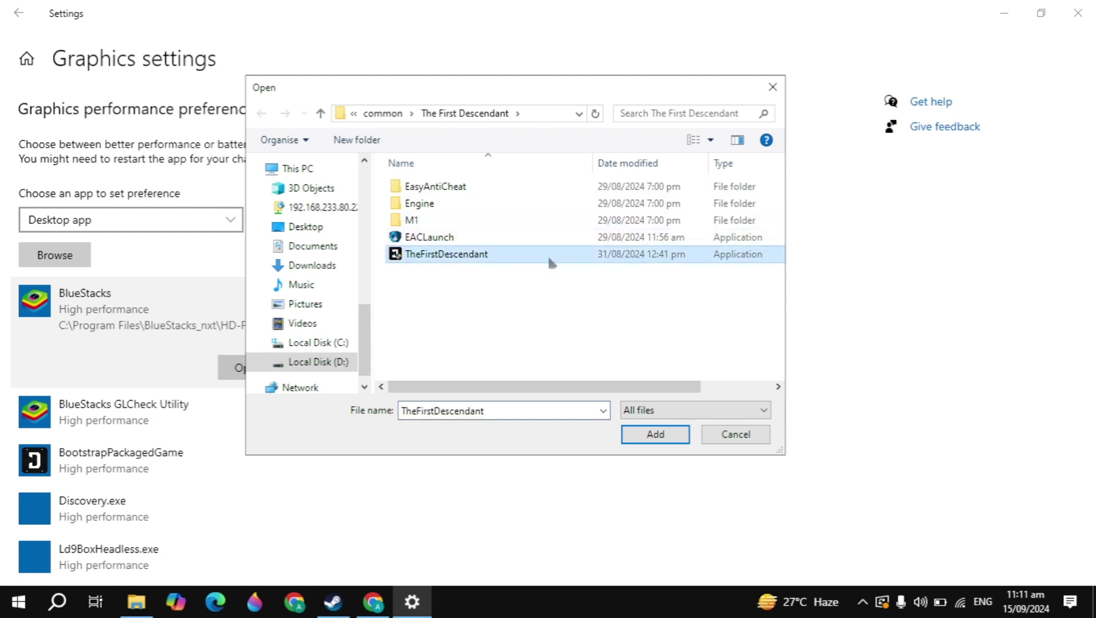
{"action": "left_click", "coordinate": [739, 433]}
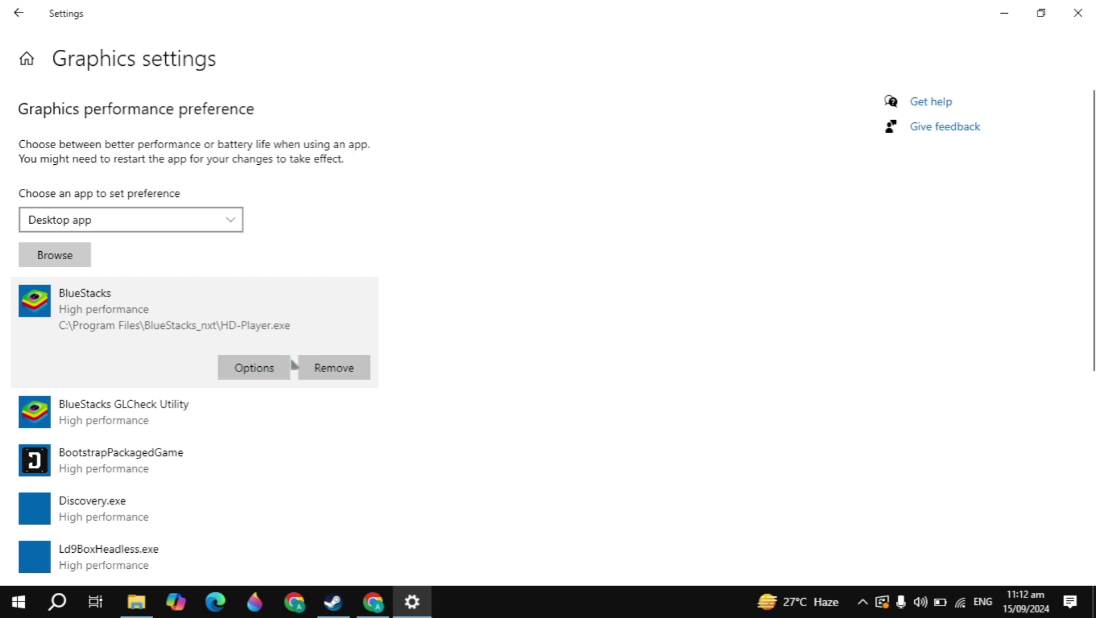
{"action": "left_click", "coordinate": [1078, 13]}
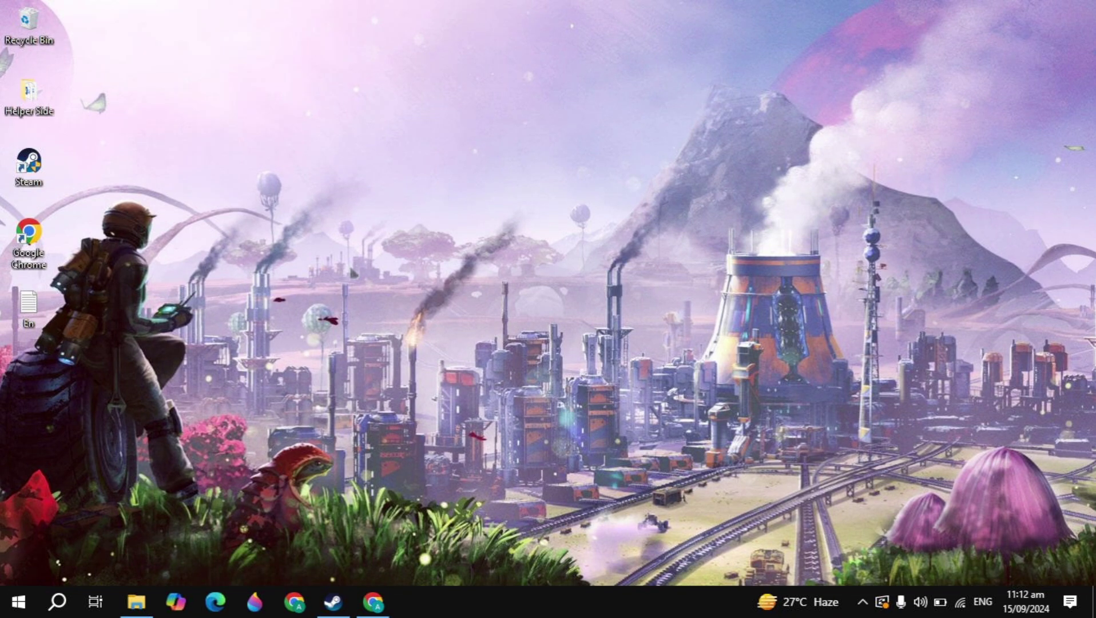
In System Configuration, set the number of processors to 4 in the advanced boot options.
{"action": "left_click", "coordinate": [58, 601]}
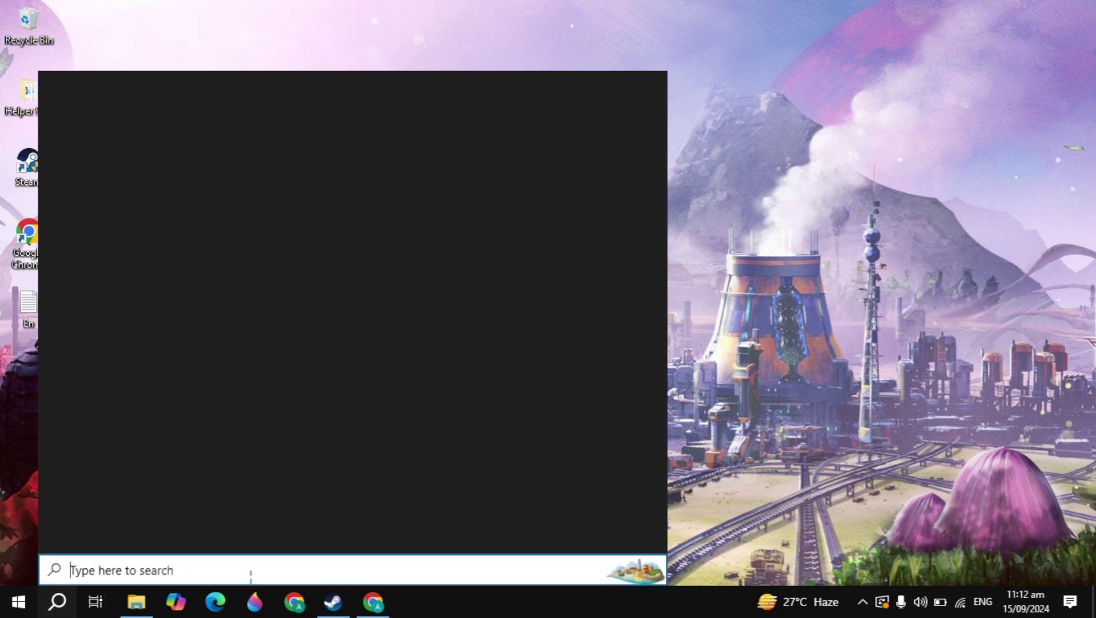
{"action": "type", "text": "syste"}
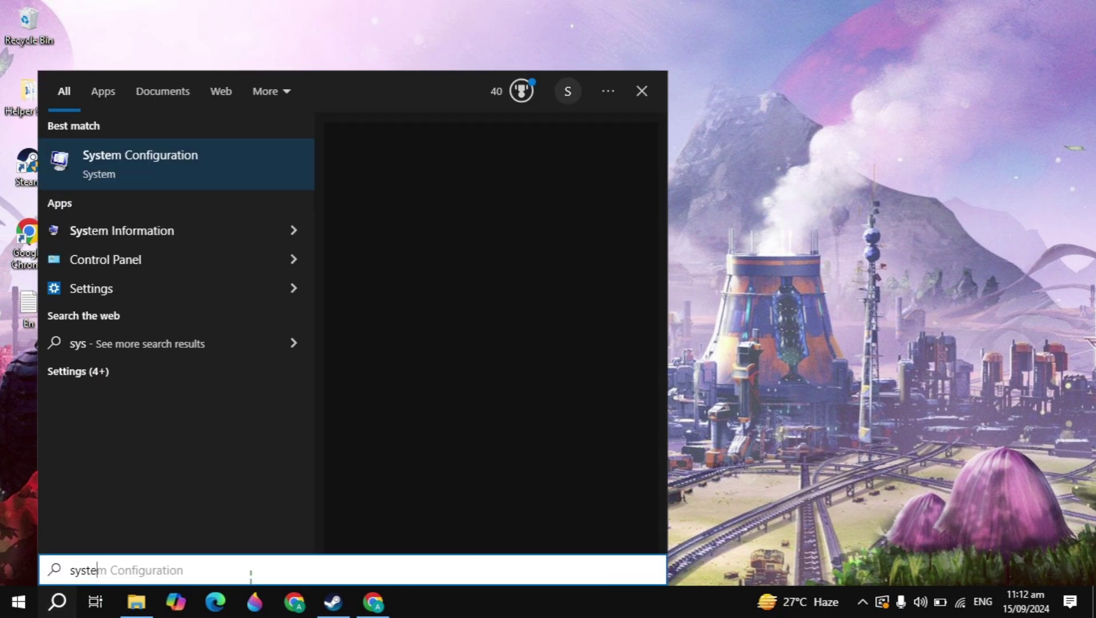
{"action": "type", "text": "m"}
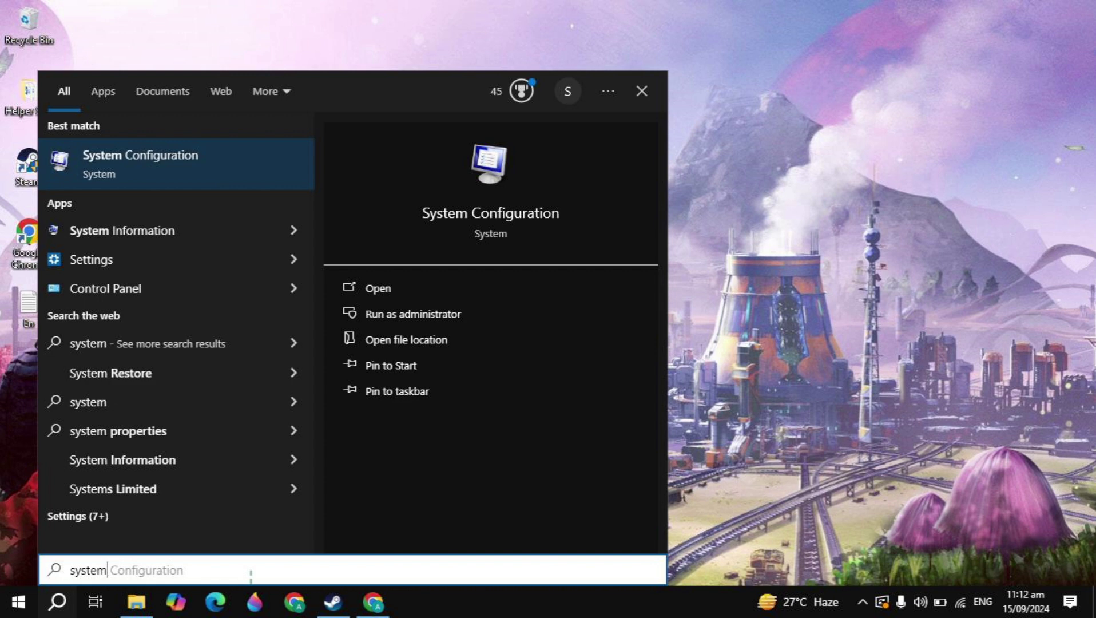
{"action": "key", "text": "Return"}
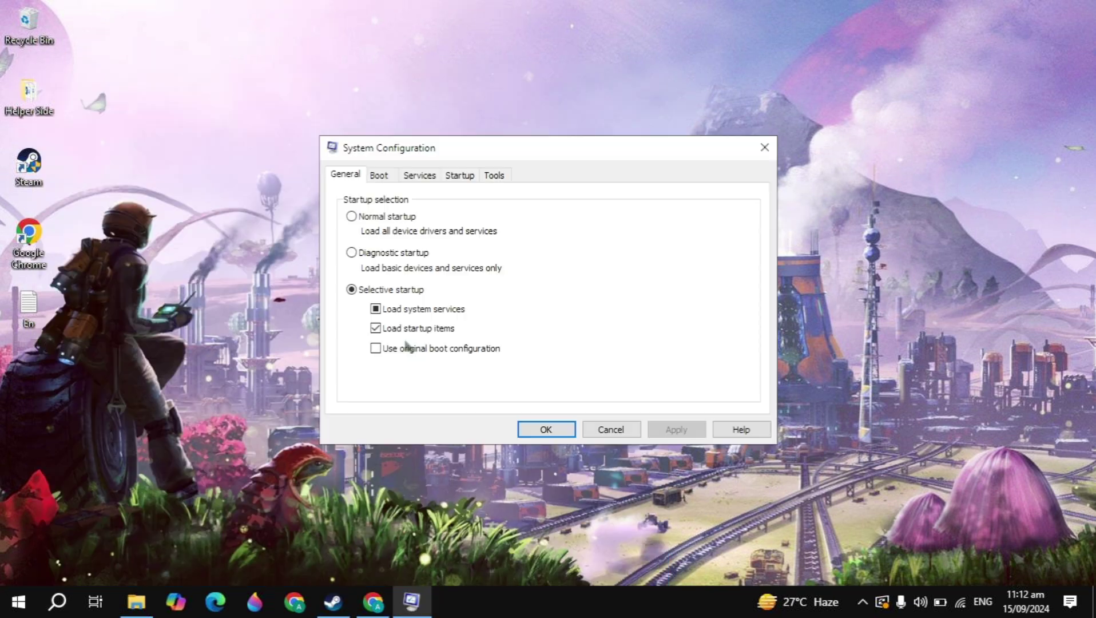
{"action": "left_click", "coordinate": [382, 182]}
{"action": "left_click", "coordinate": [393, 297]}
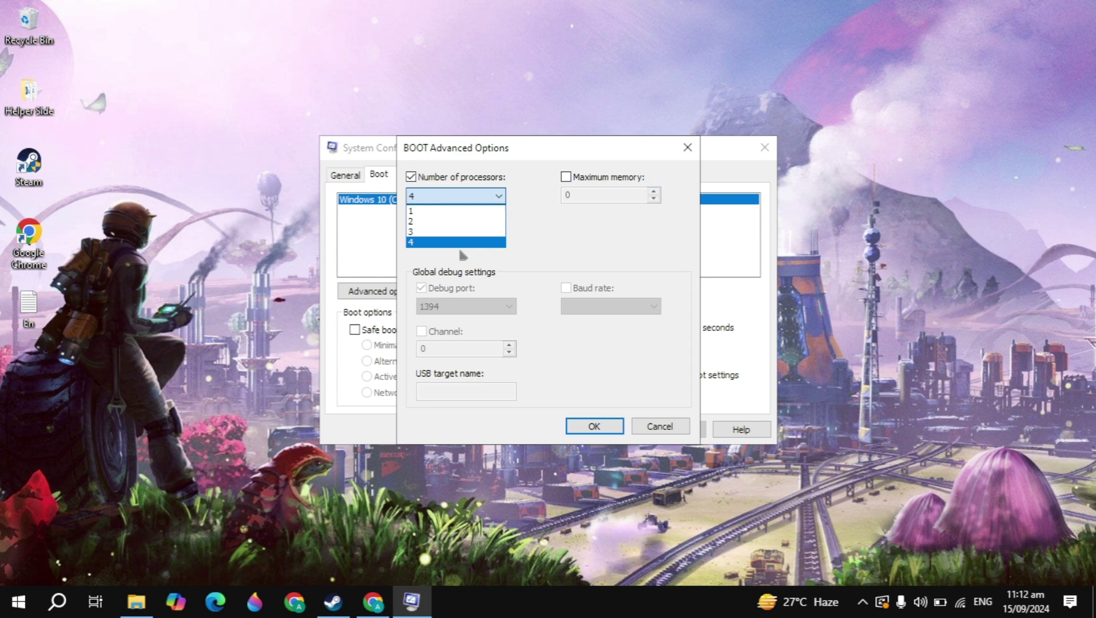
{"action": "left_click", "coordinate": [579, 263]}
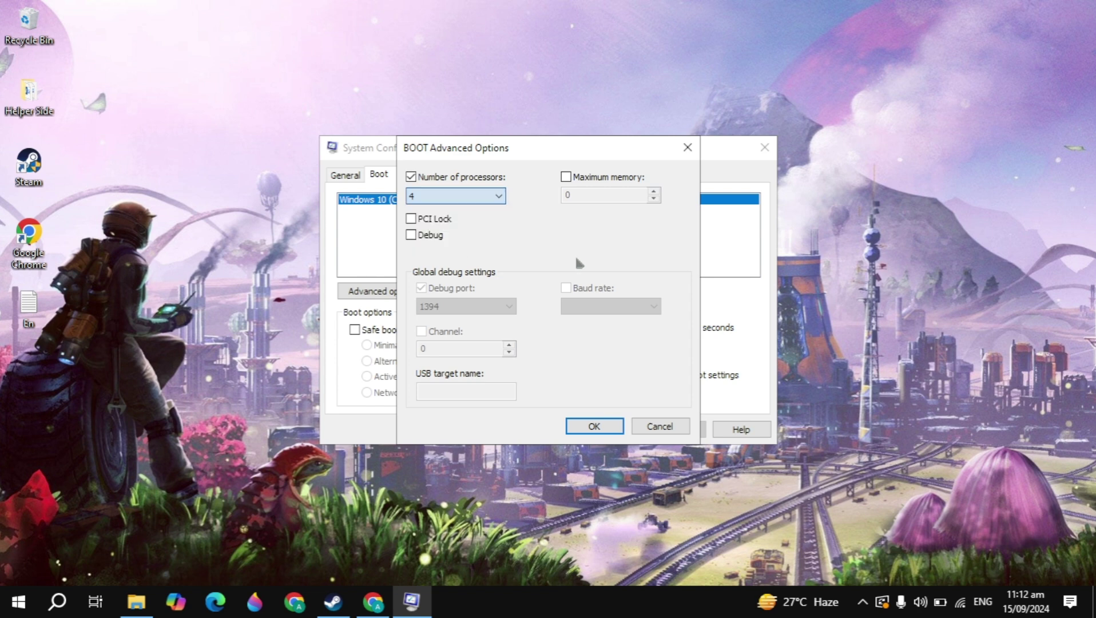
{"action": "left_click", "coordinate": [579, 427]}
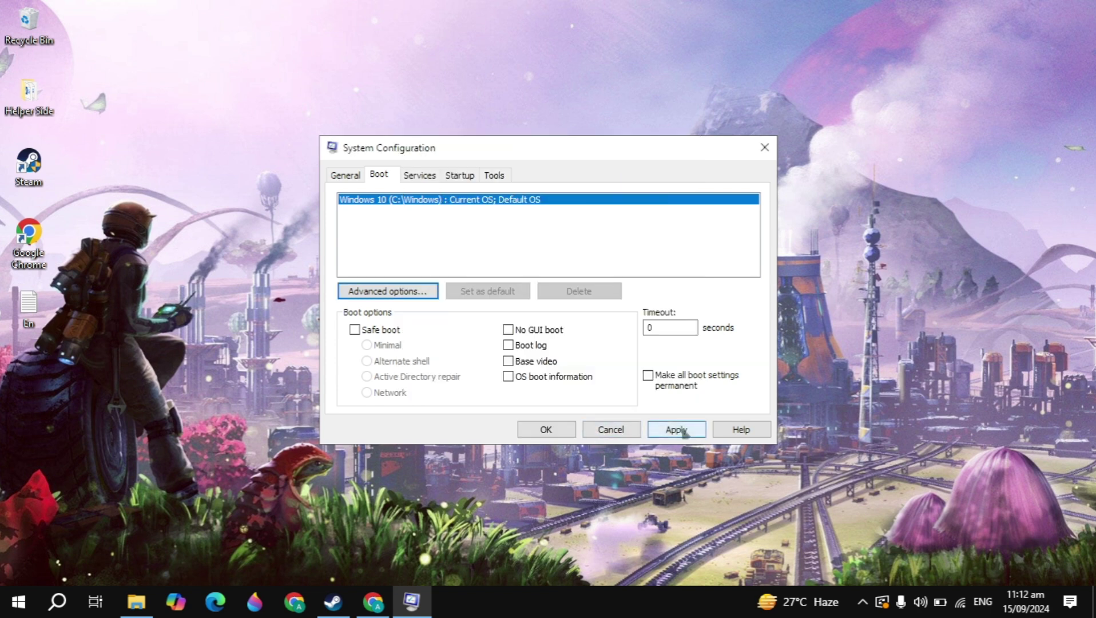
Apply the boot configuration and exit System Configuration without restarting the computer.
{"action": "left_click", "coordinate": [679, 432]}
{"action": "left_click", "coordinate": [573, 431]}
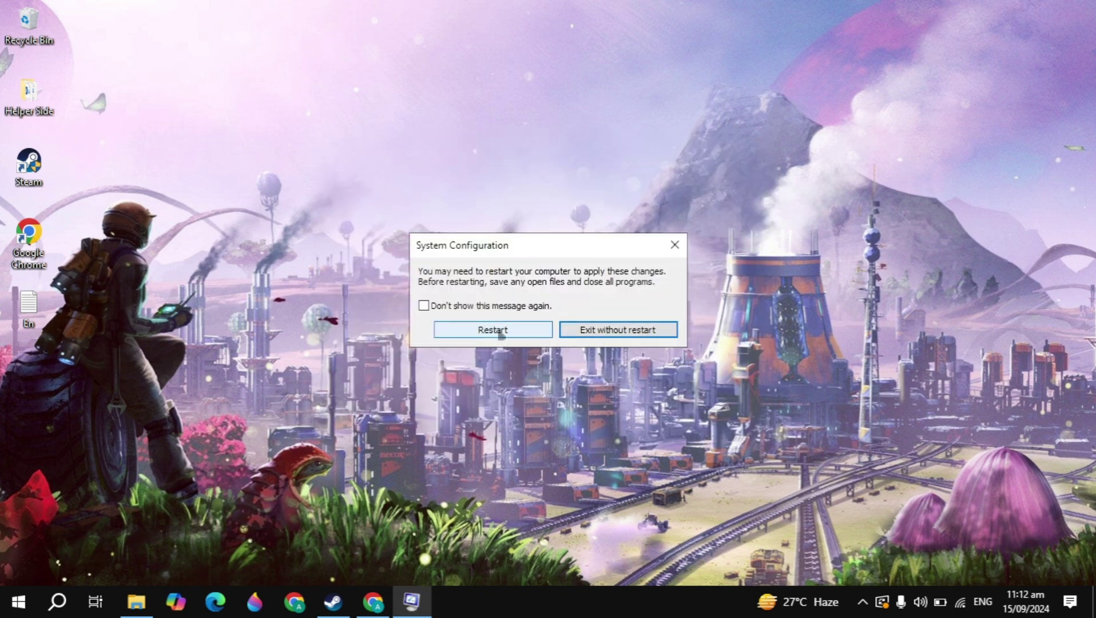
{"action": "left_click", "coordinate": [577, 329]}
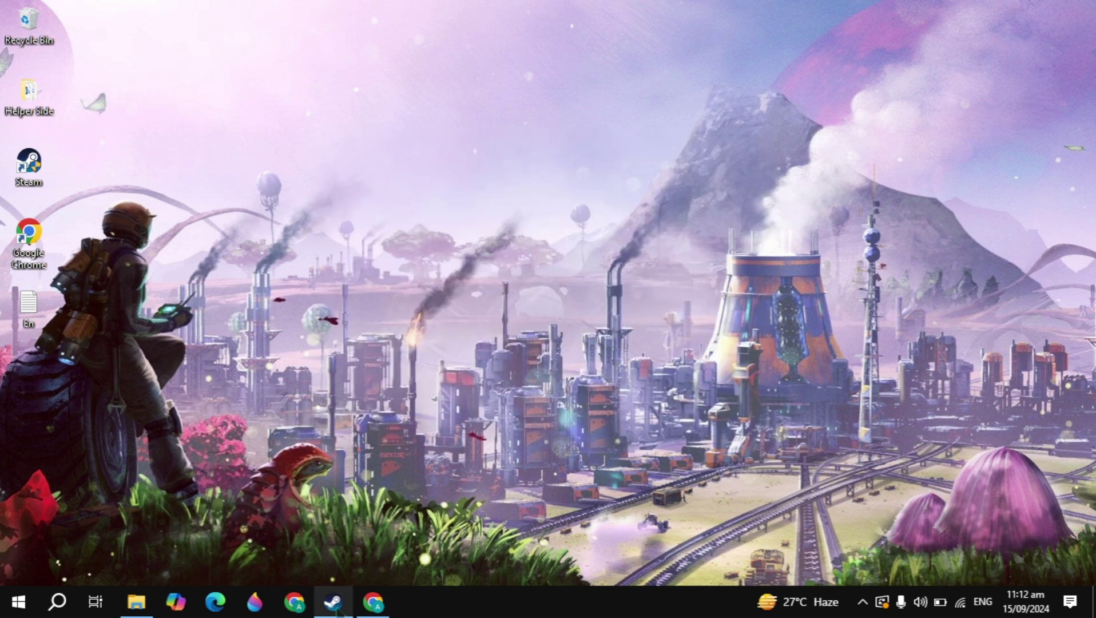
Switch to Steam, showing the Command & Conquer Generals Zero Hour store page.
{"action": "left_click", "coordinate": [334, 601]}
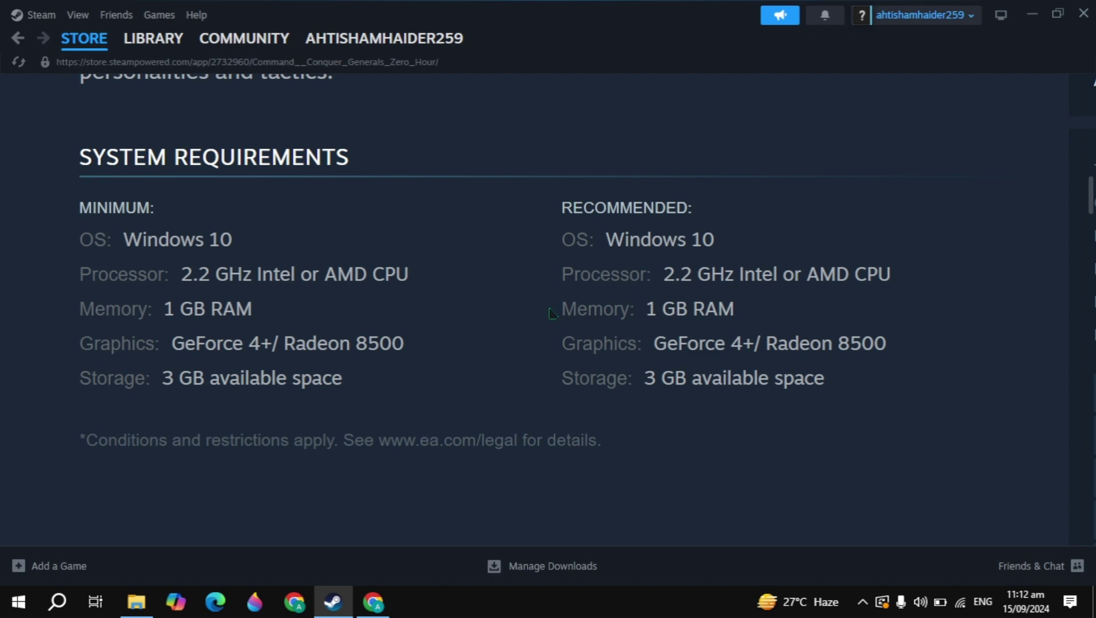